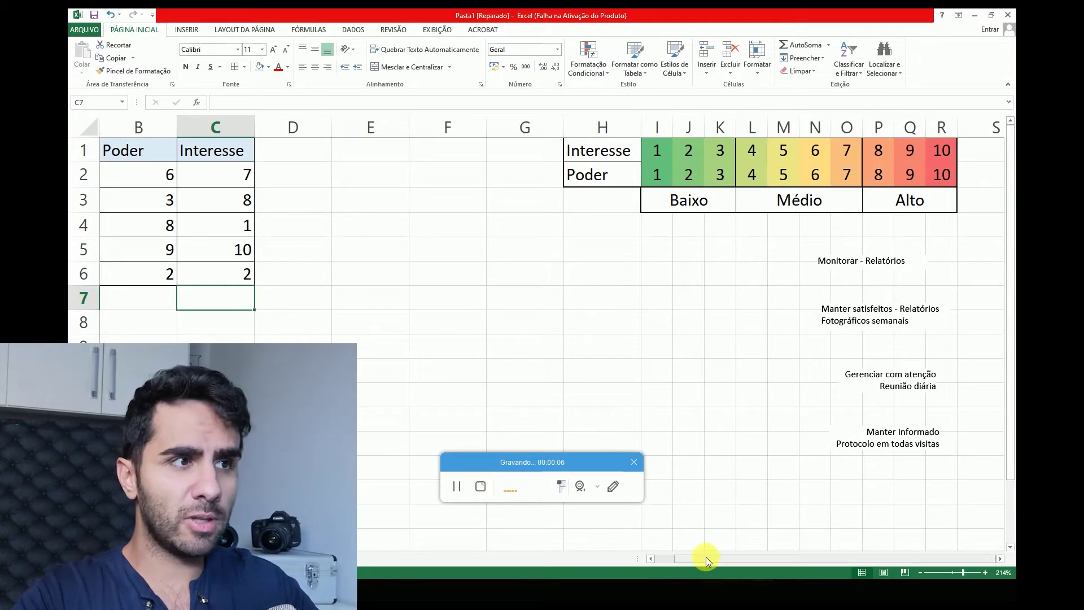
# Step: Review the stakeholder names and their Poder and Interesse scores in columns A to C
pyautogui.moveTo(704, 559); pyautogui.dragTo(685, 559)
pyautogui.click(198, 175)
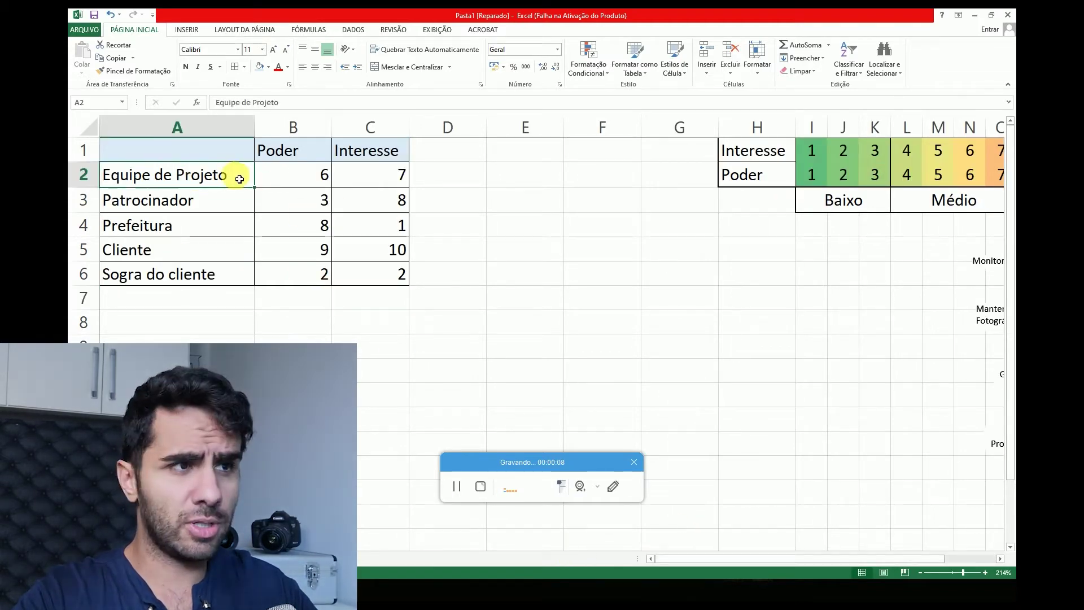
pyautogui.moveTo(187, 175); pyautogui.dragTo(188, 273)
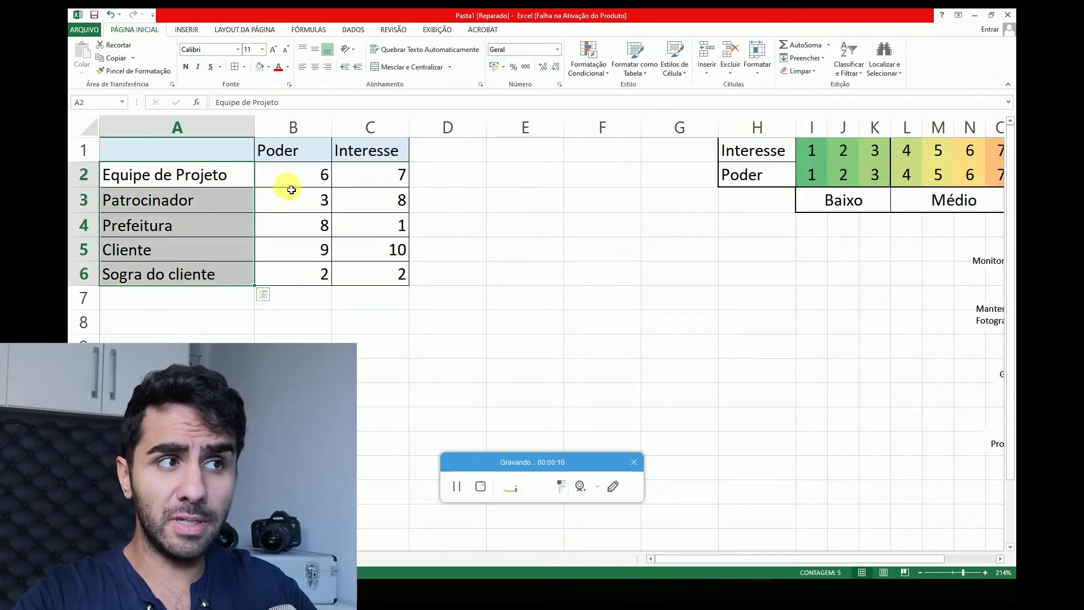
pyautogui.click(286, 175)
pyautogui.moveTo(290, 198); pyautogui.dragTo(290, 272)
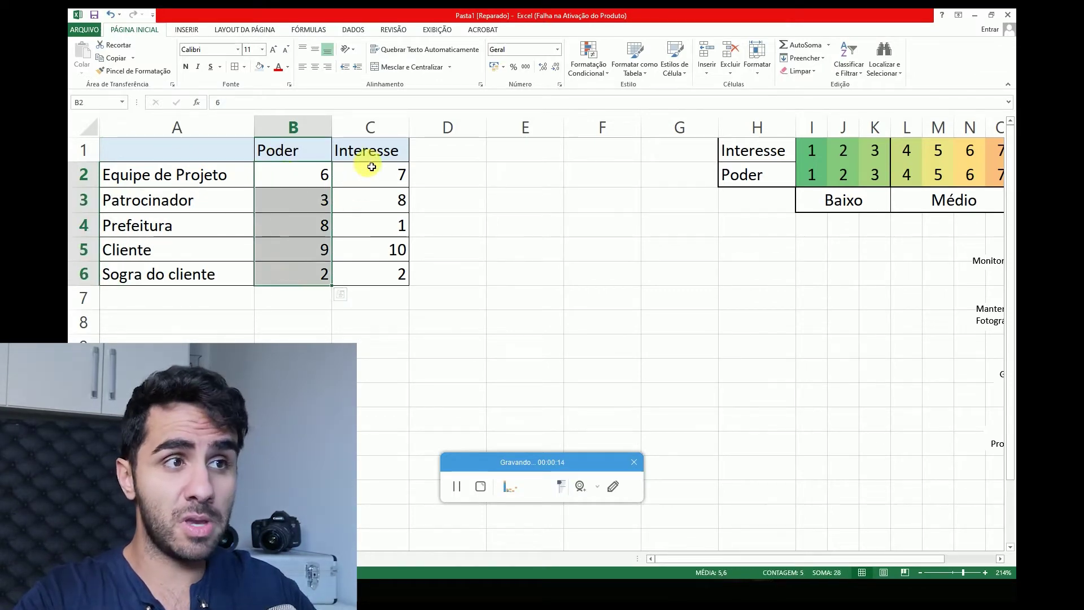
pyautogui.moveTo(372, 176); pyautogui.dragTo(372, 274)
pyautogui.click(556, 305)
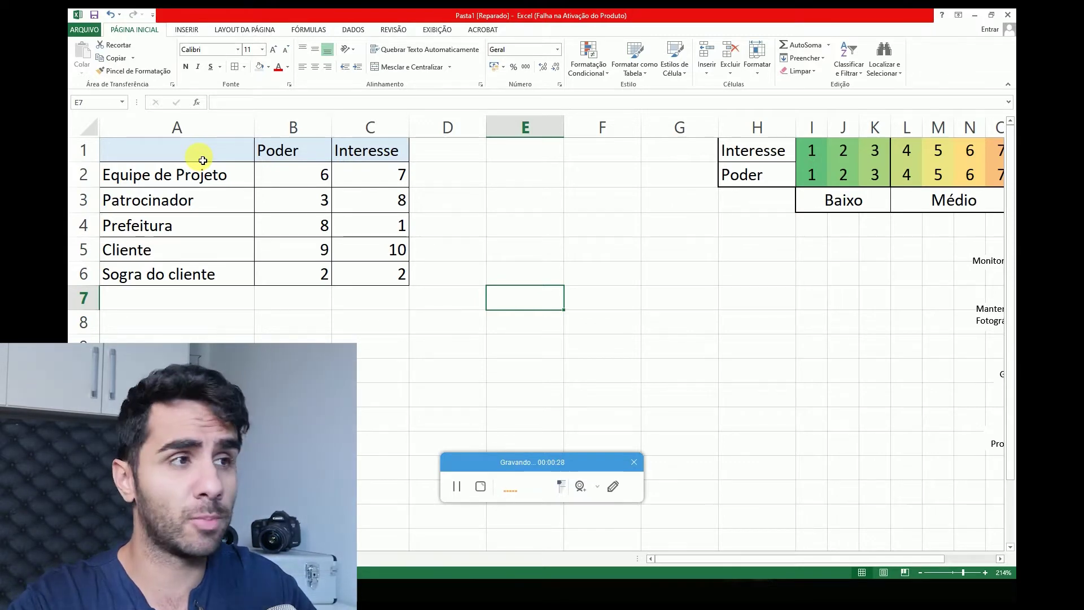
# Step: Select the whole stakeholder table A1:C6
pyautogui.click(190, 158)
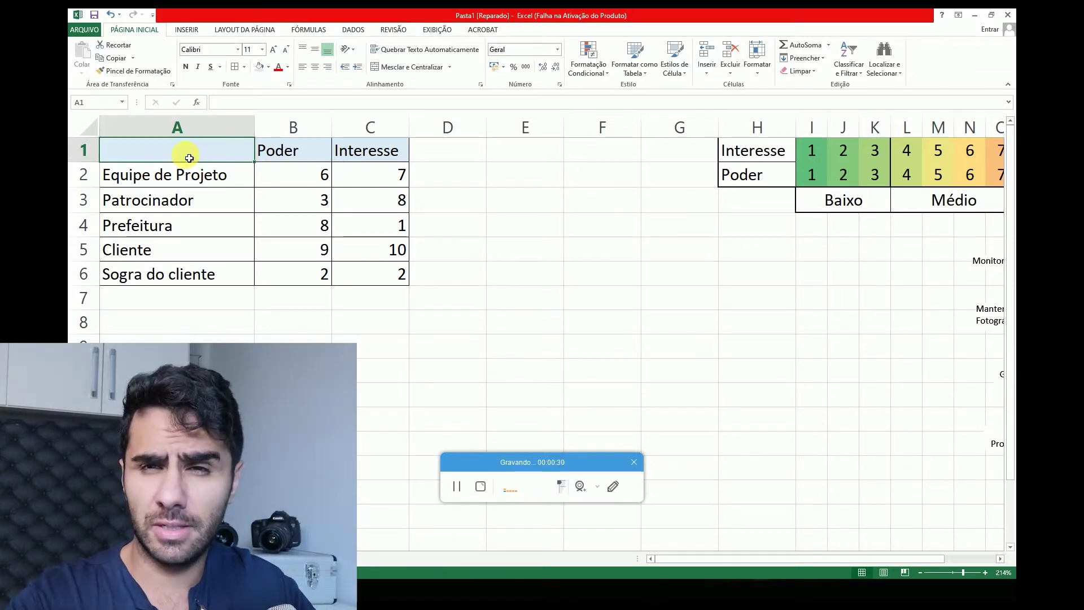
pyautogui.click(194, 174)
pyautogui.click(193, 195)
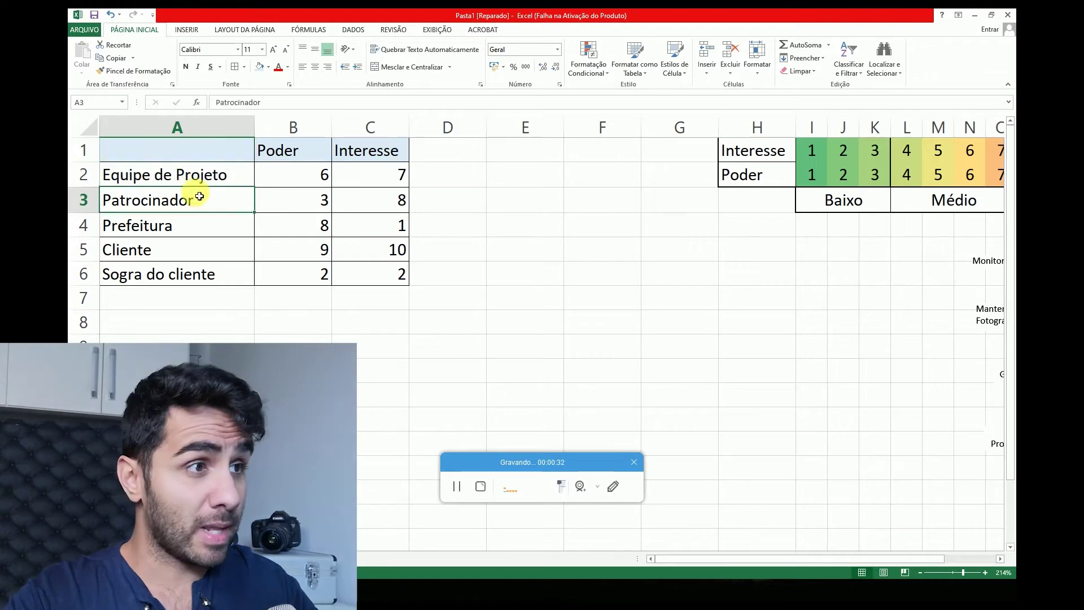
pyautogui.moveTo(175, 151)
pyautogui.mouseDown()
pyautogui.moveTo(310, 280)
pyautogui.moveTo(382, 273)
pyautogui.mouseUp()
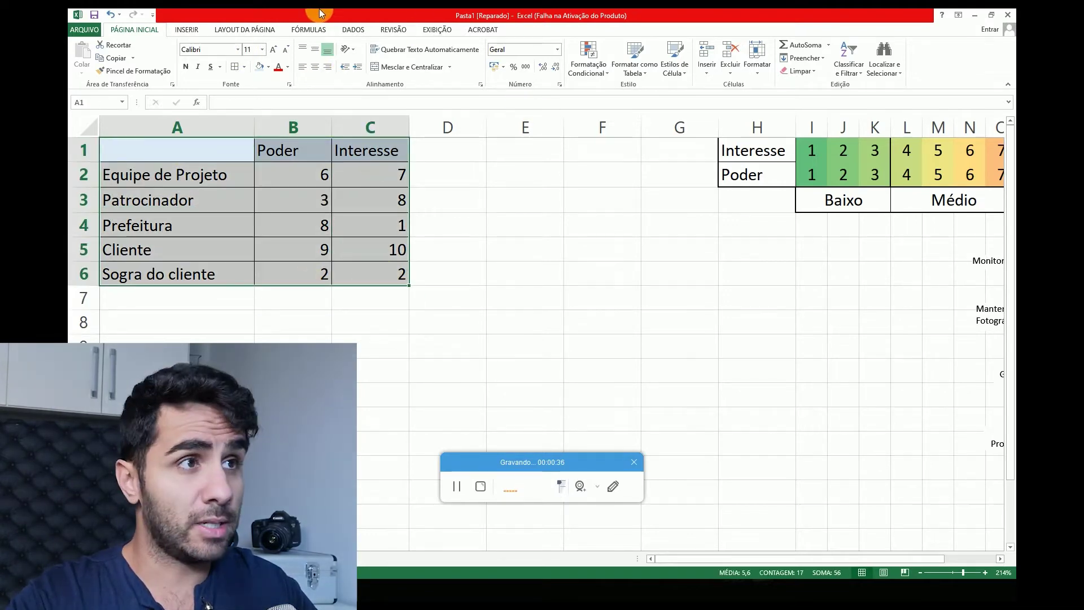
# Step: Insert the recommended Dispersão scatter chart for the selected table
pyautogui.click(188, 31)
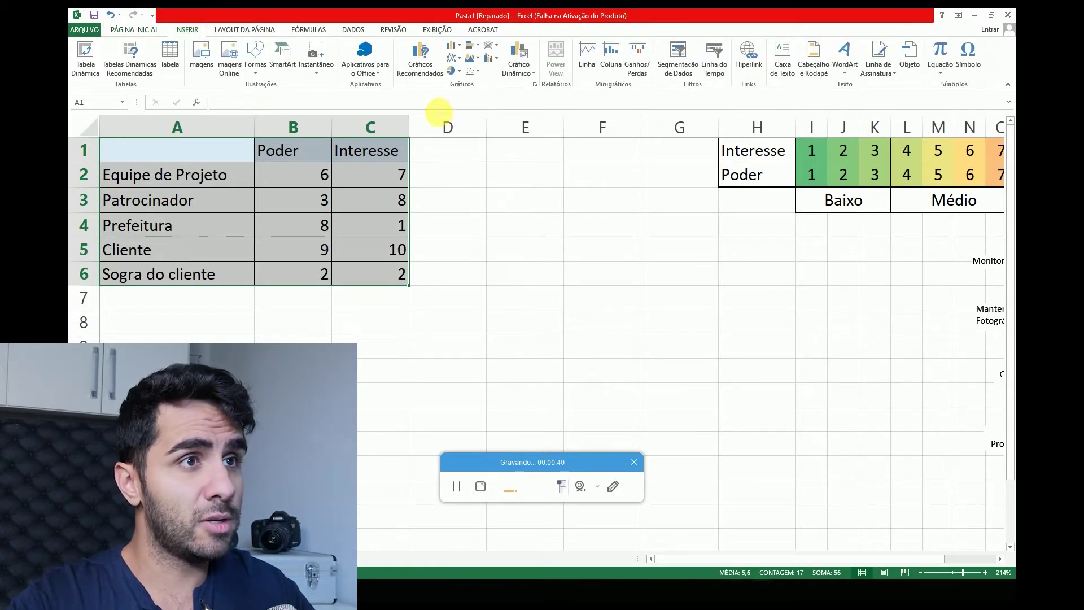
pyautogui.click(420, 56)
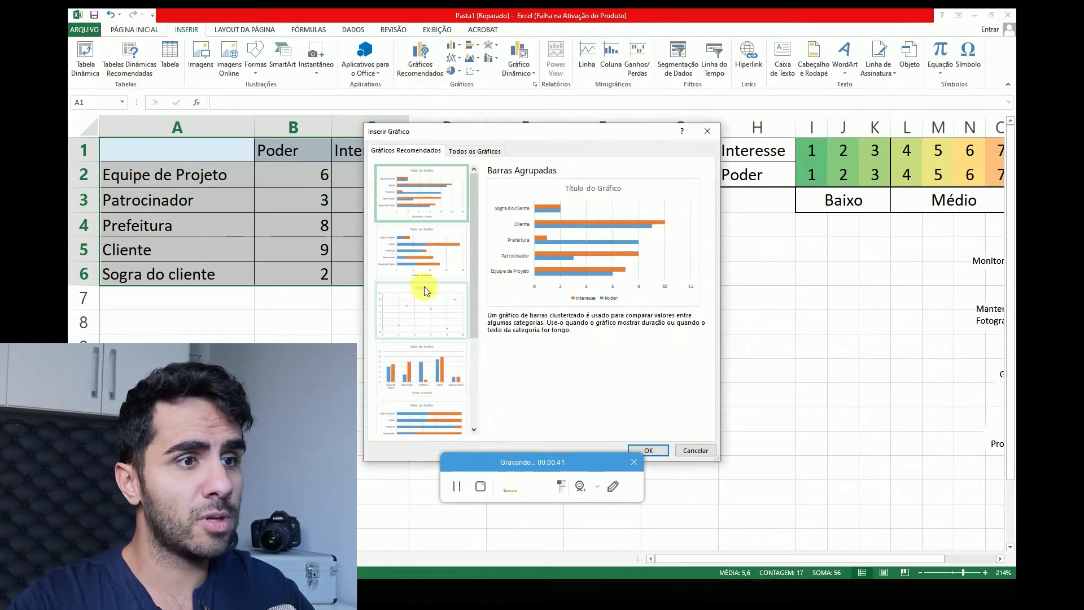
pyautogui.click(425, 324)
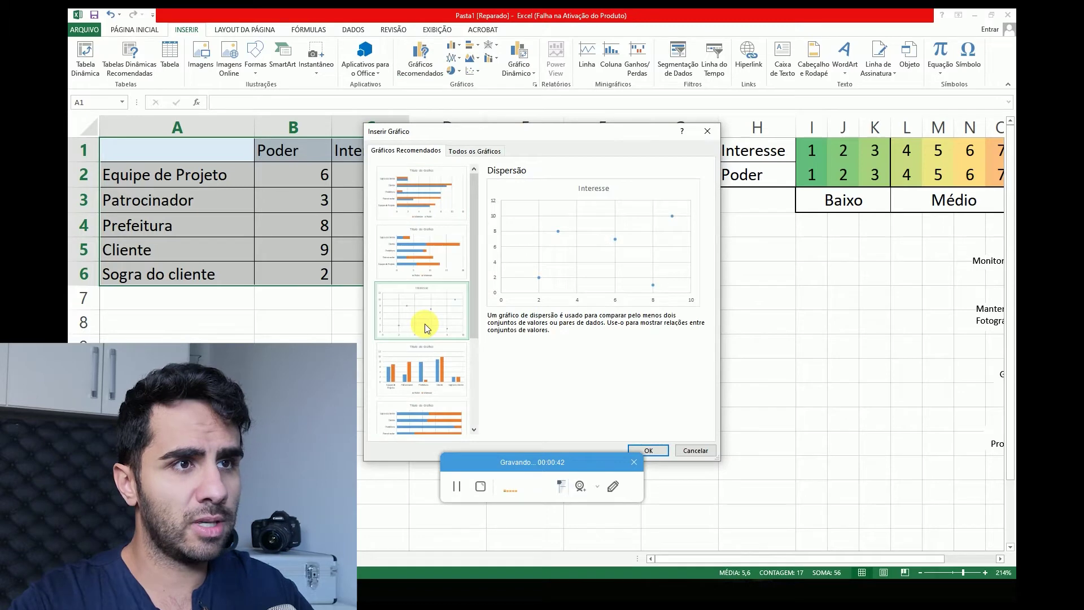
pyautogui.click(661, 450)
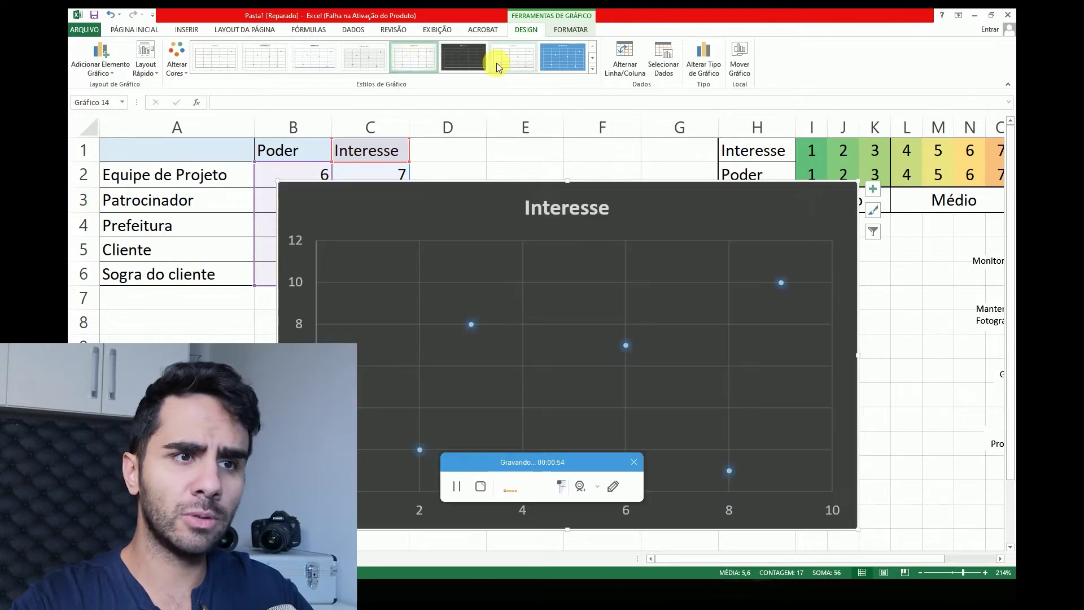
pyautogui.click(506, 63)
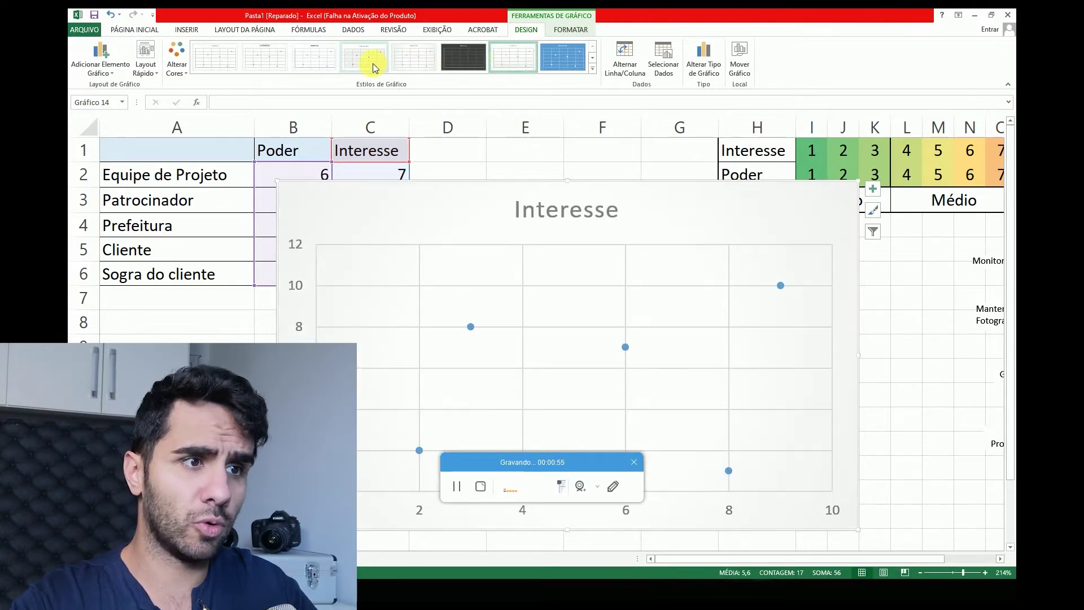
# Step: Apply the third Estilos de Gráfico style, giving solid blue dots and grey gridlines
pyautogui.click(307, 62)
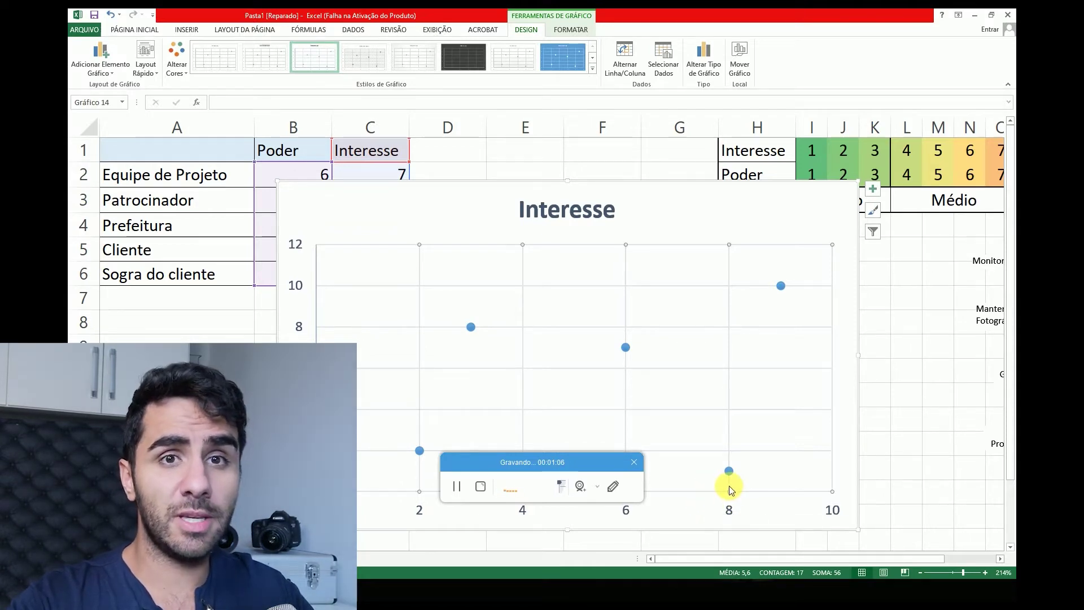
pyautogui.doubleClick(728, 485)
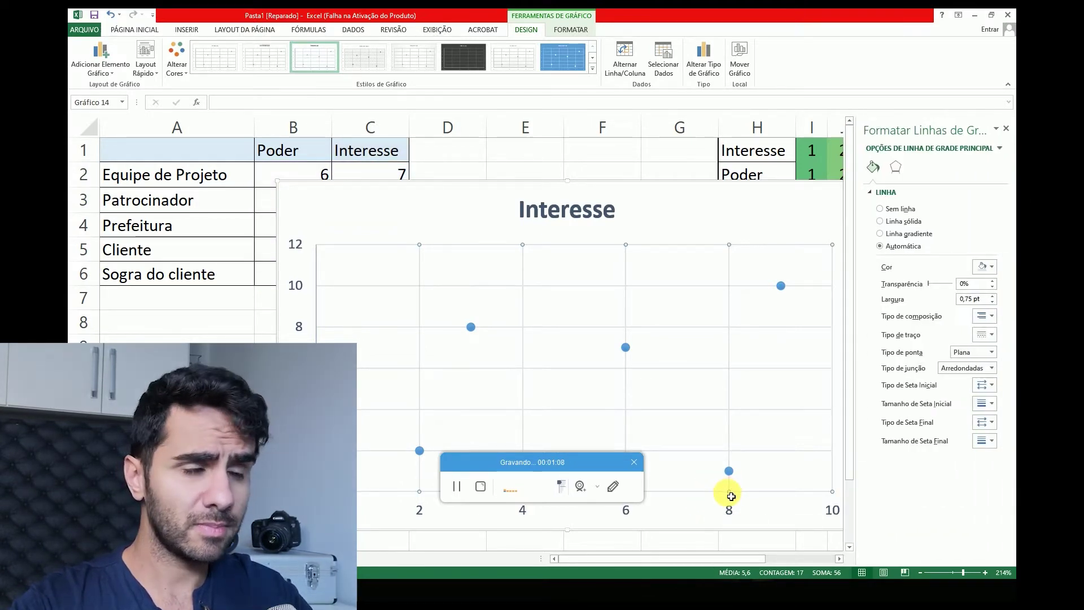
# Step: Set the horizontal axis to a maximum of 10 with a major unit of 1
pyautogui.moveTo(544, 462); pyautogui.dragTo(249, 469)
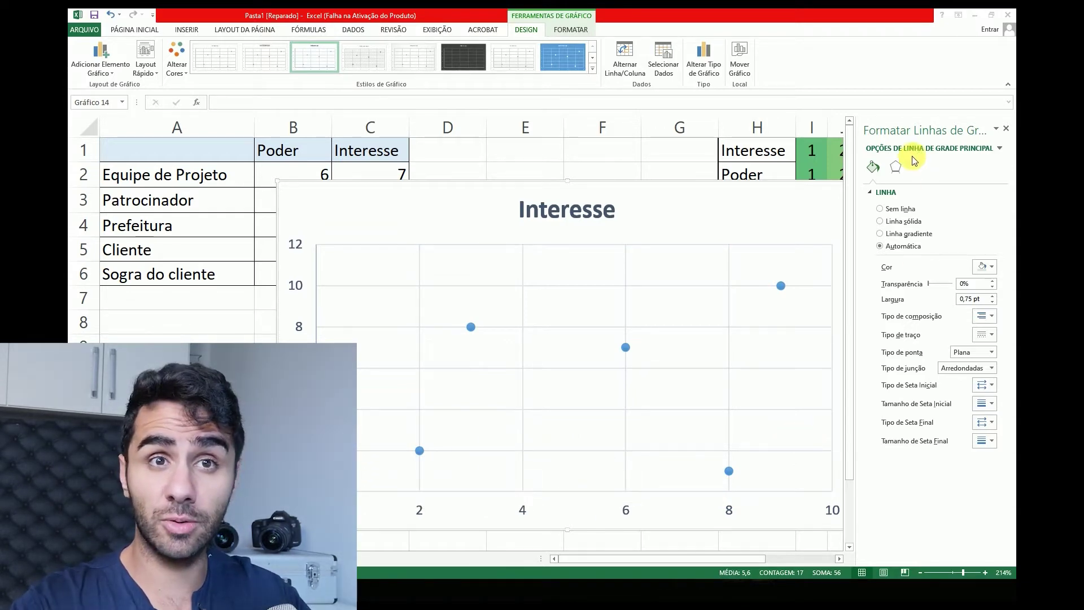
pyautogui.click(625, 513)
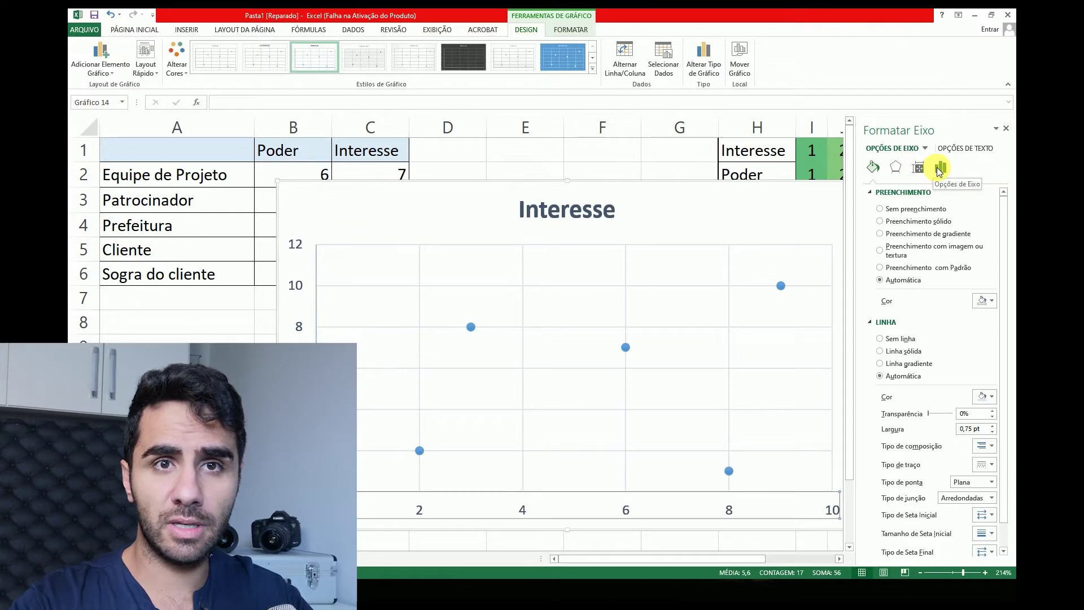
pyautogui.click(938, 168)
pyautogui.click(899, 191)
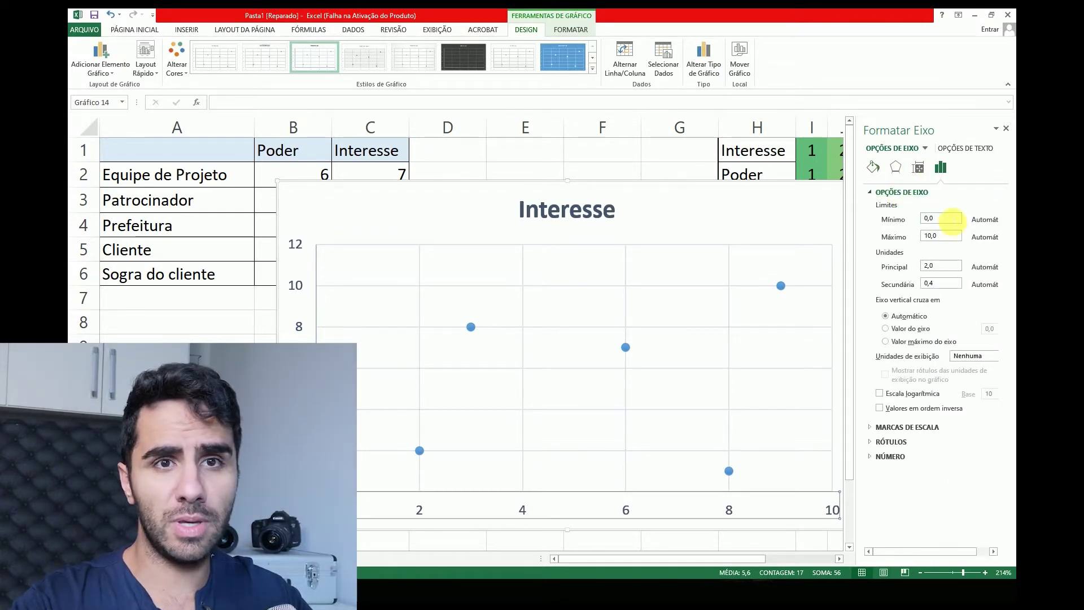
pyautogui.click(948, 236)
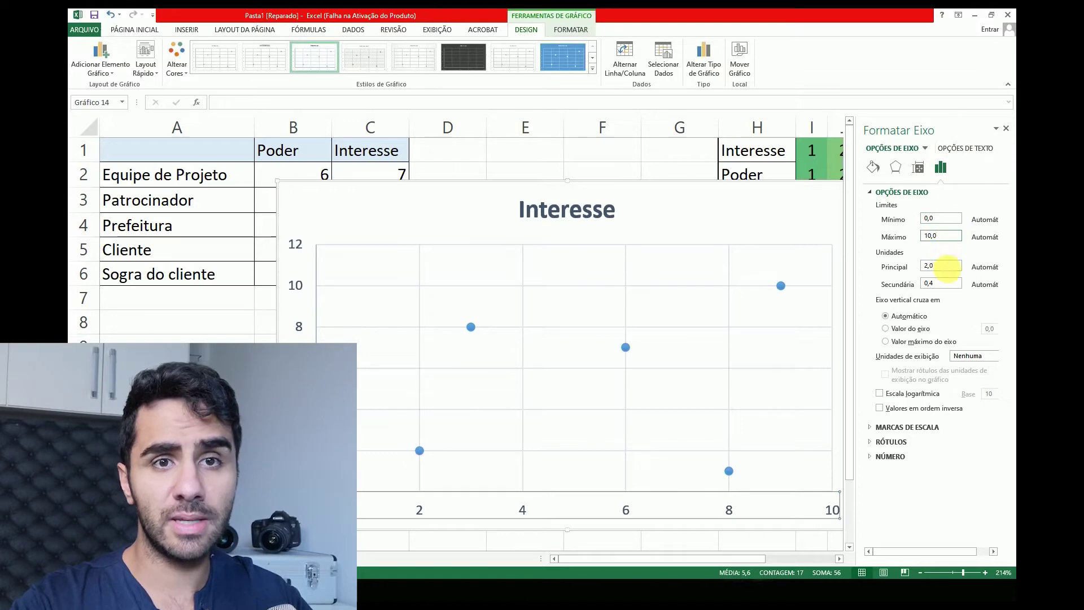
pyautogui.doubleClick(942, 266)
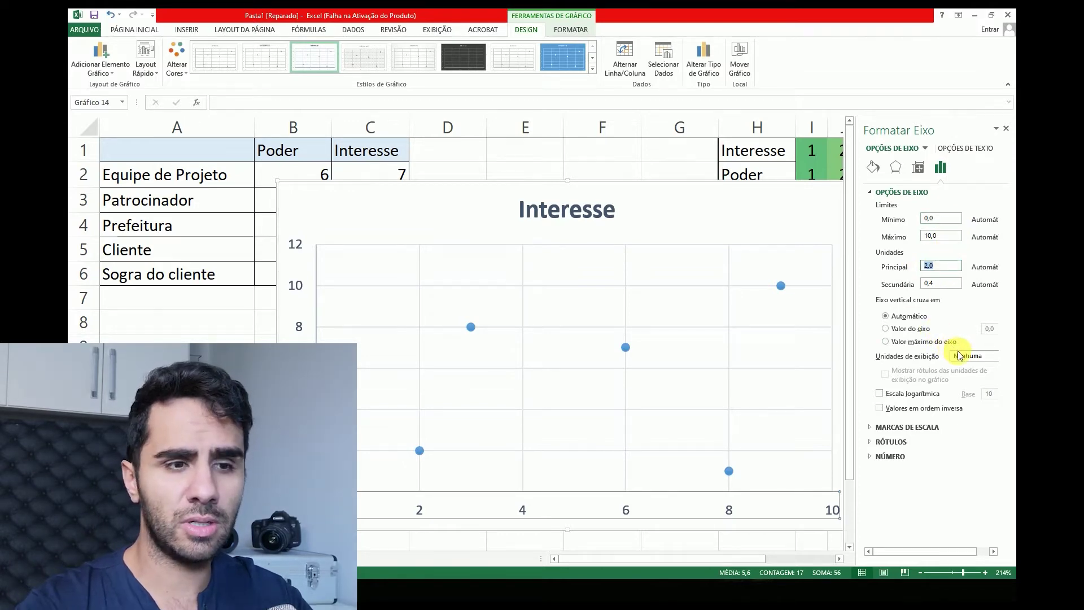
pyautogui.write('1')
pyautogui.press('Return')
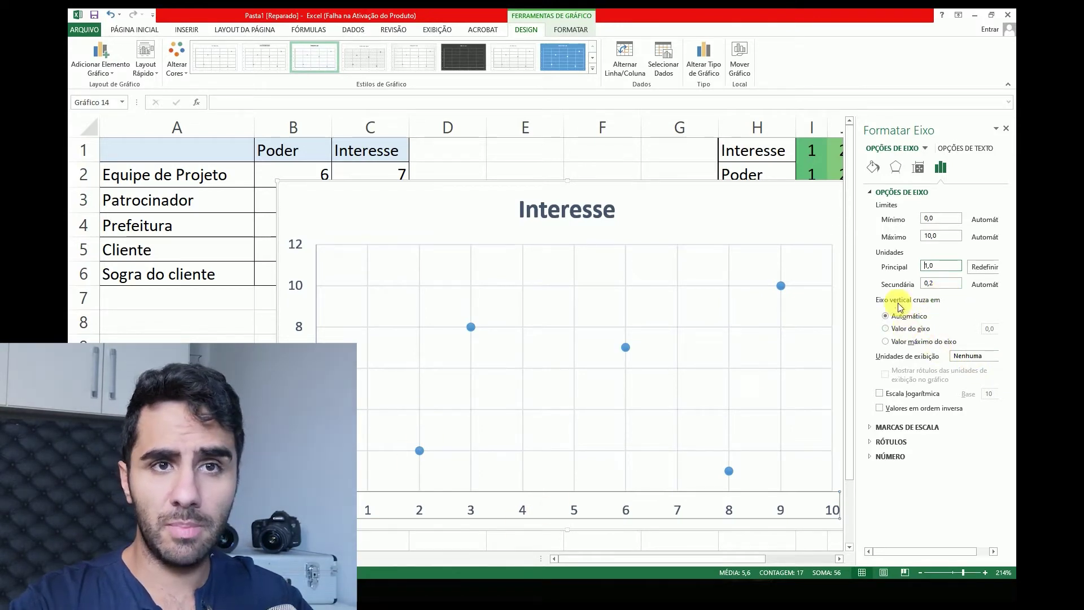
# Step: Change the vertical axis maximum from 12 to 10 to match the horizontal scale
pyautogui.click(297, 321)
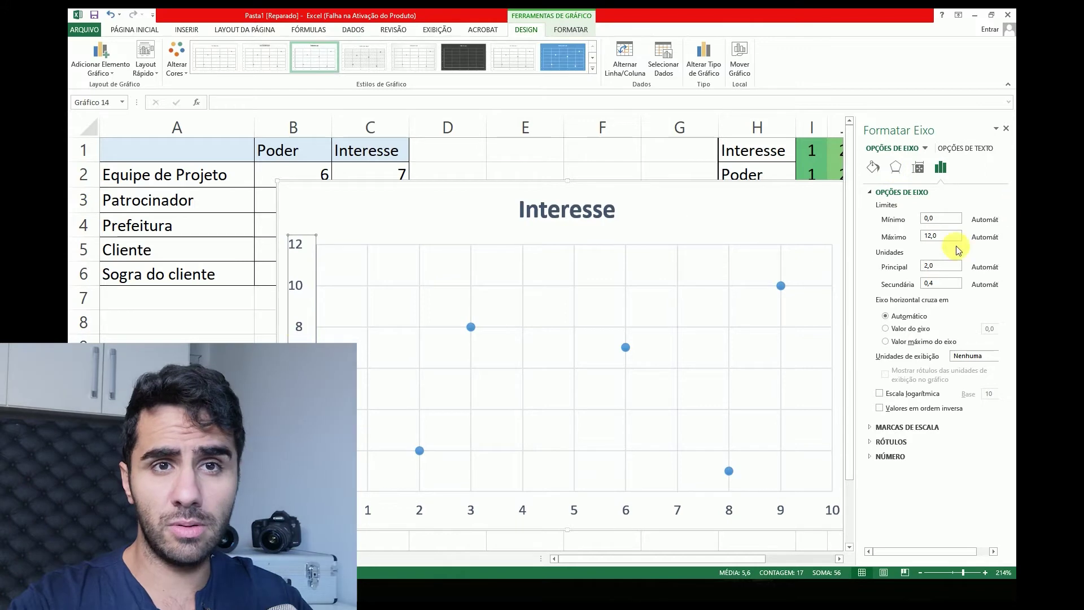
pyautogui.click(937, 236)
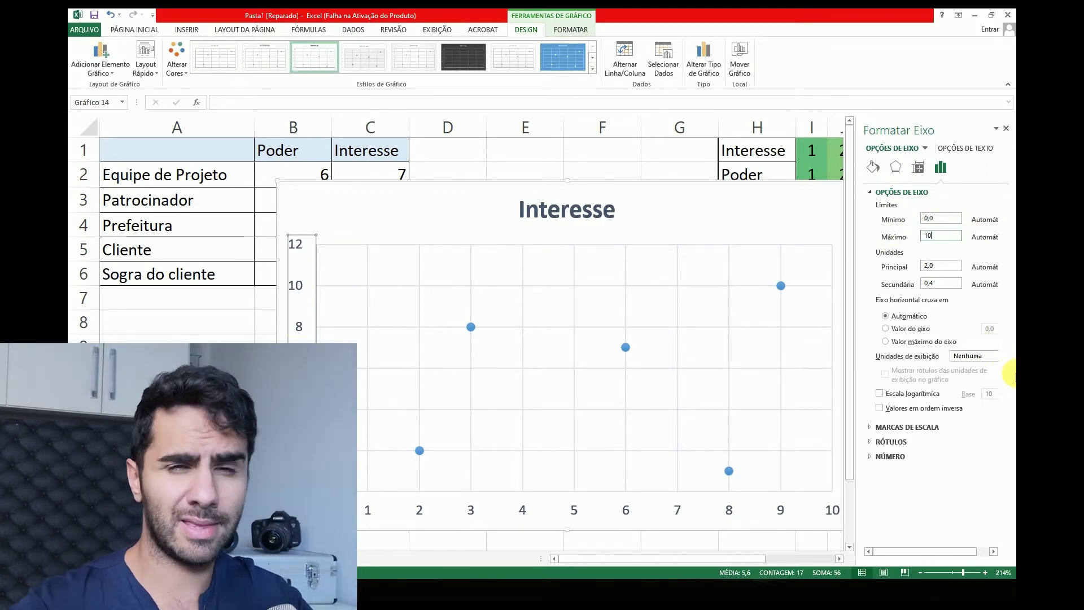
pyautogui.click(951, 267)
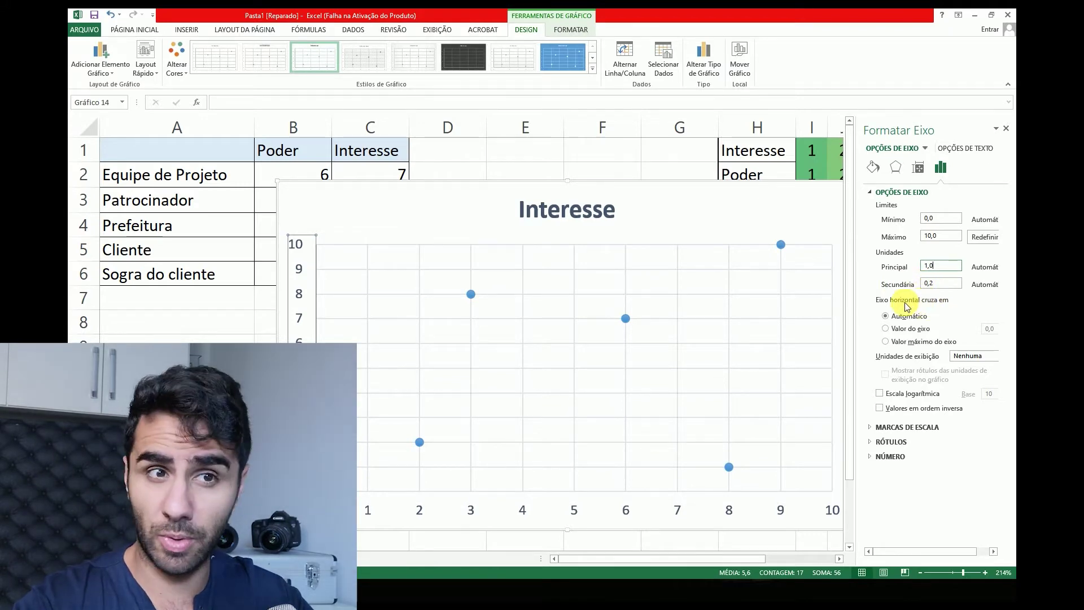
pyautogui.click(663, 231)
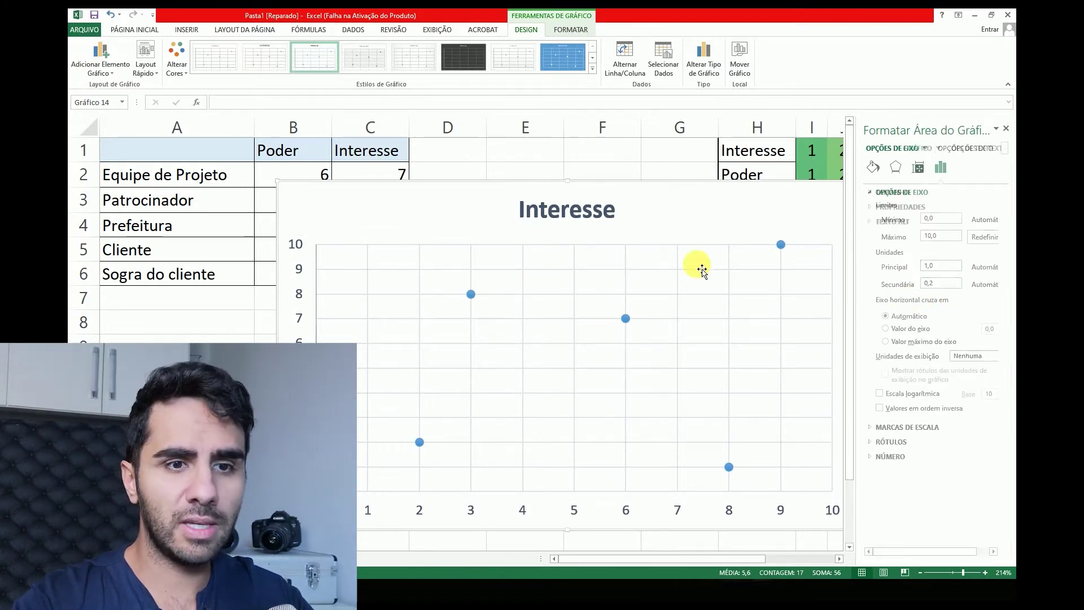
# Step: Narrow the chart to a near-square shape and move it beside the stakeholder table
pyautogui.click(920, 572)
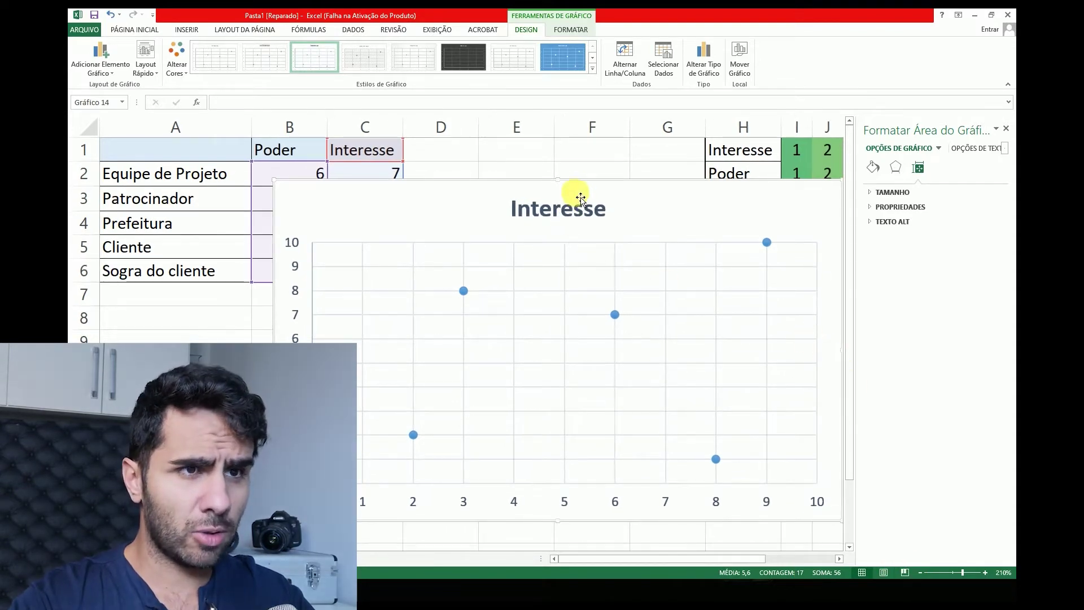
pyautogui.moveTo(587, 189); pyautogui.dragTo(552, 180)
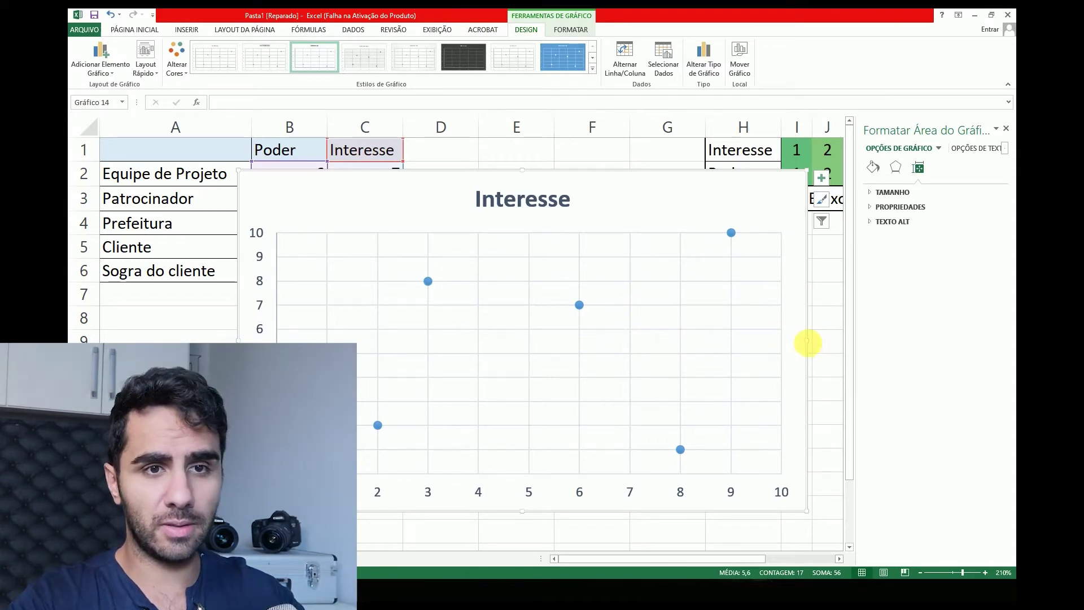
pyautogui.moveTo(813, 342); pyautogui.dragTo(804, 340)
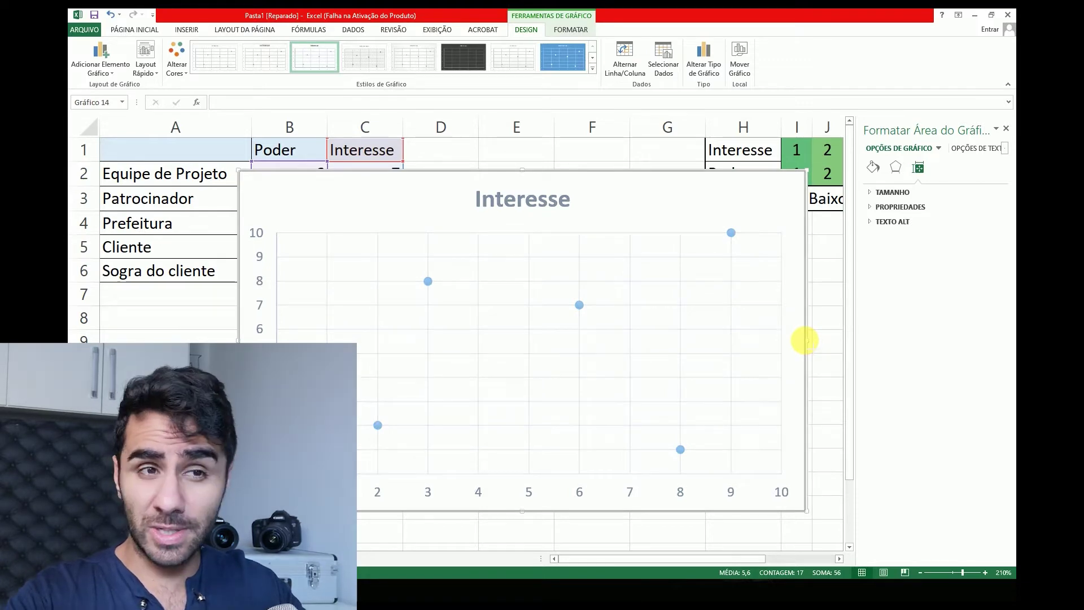
pyautogui.moveTo(805, 340); pyautogui.dragTo(664, 344)
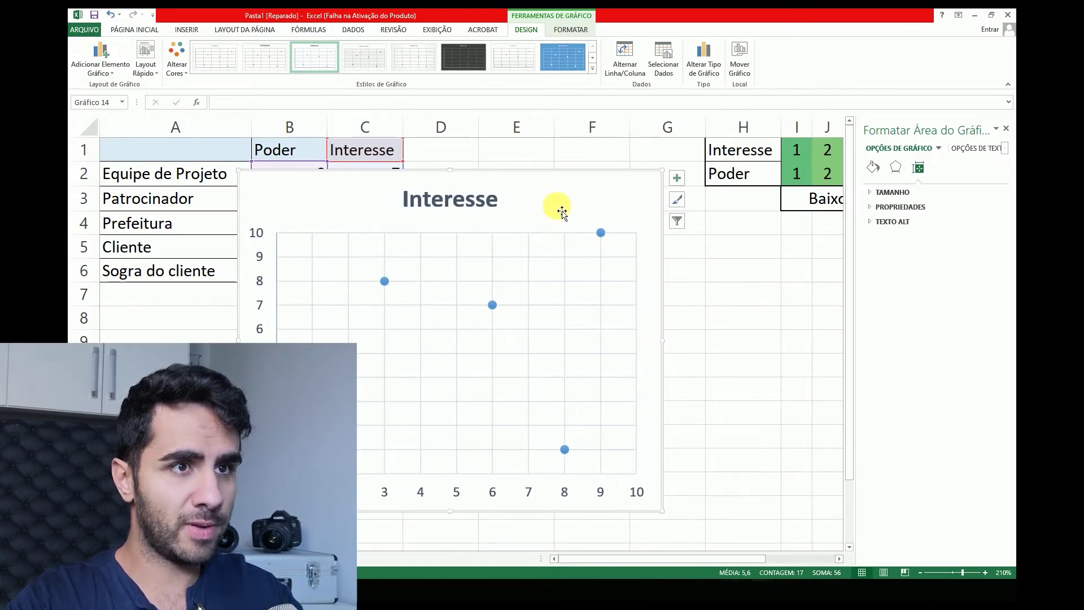
pyautogui.moveTo(560, 177)
pyautogui.mouseDown()
pyautogui.moveTo(708, 198)
pyautogui.moveTo(696, 179)
pyautogui.mouseUp()
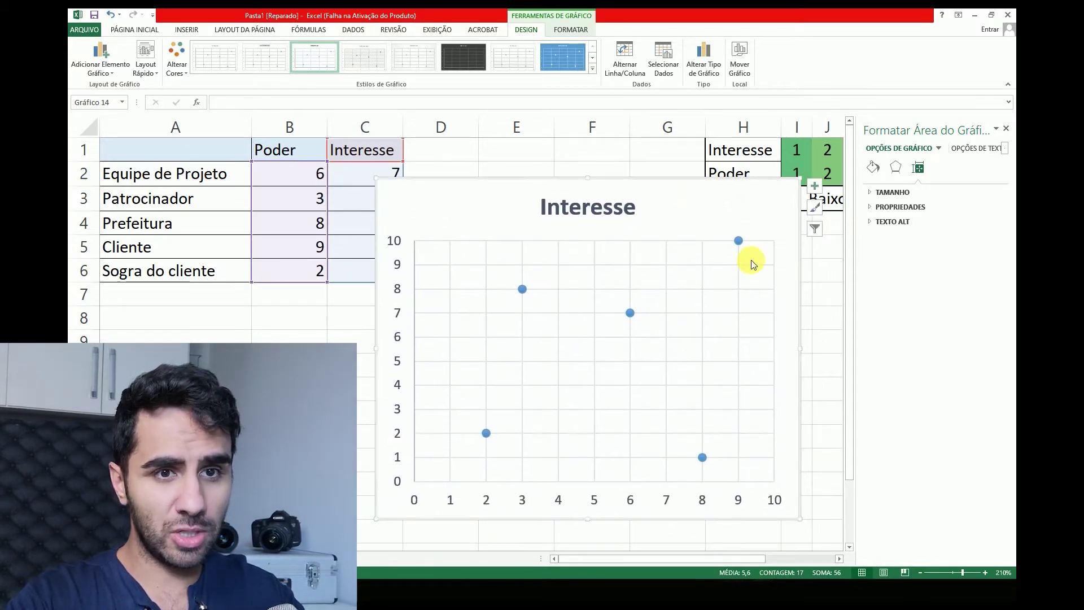
pyautogui.moveTo(800, 348); pyautogui.dragTo(771, 351)
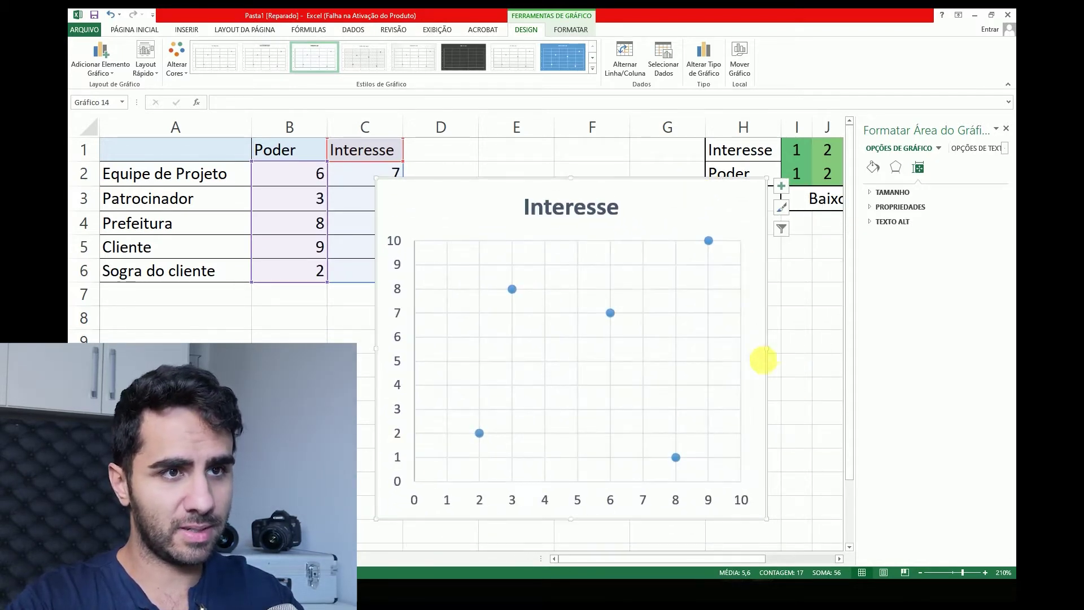
pyautogui.click(566, 214)
# Step: Change the chart title from 'Interesse' to 'Matriz Interesse x Poder'
pyautogui.doubleClick(562, 208)
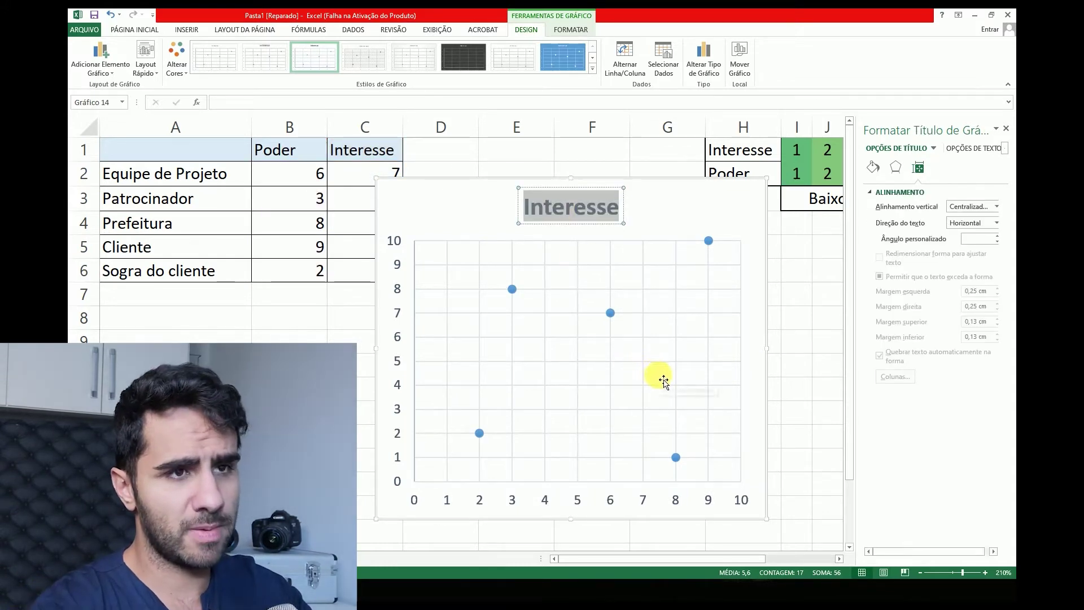
pyautogui.press('End')
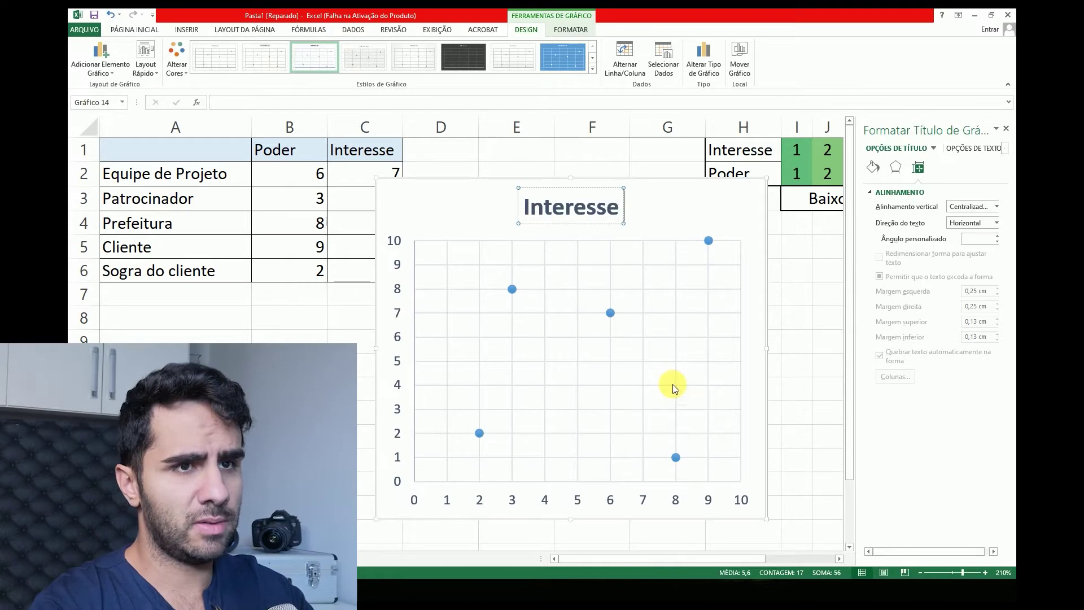
pyautogui.write(' x Poder')
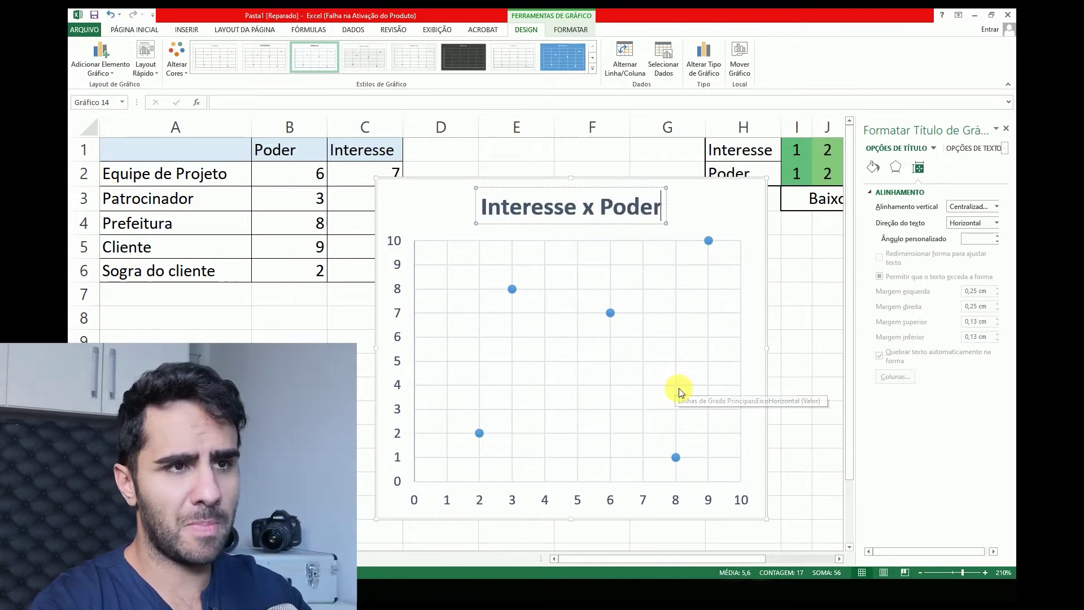
pyautogui.press('Home')
pyautogui.write('Nm')
pyautogui.press('BackSpace')
pyautogui.press('BackSpace')
pyautogui.write('Ma')
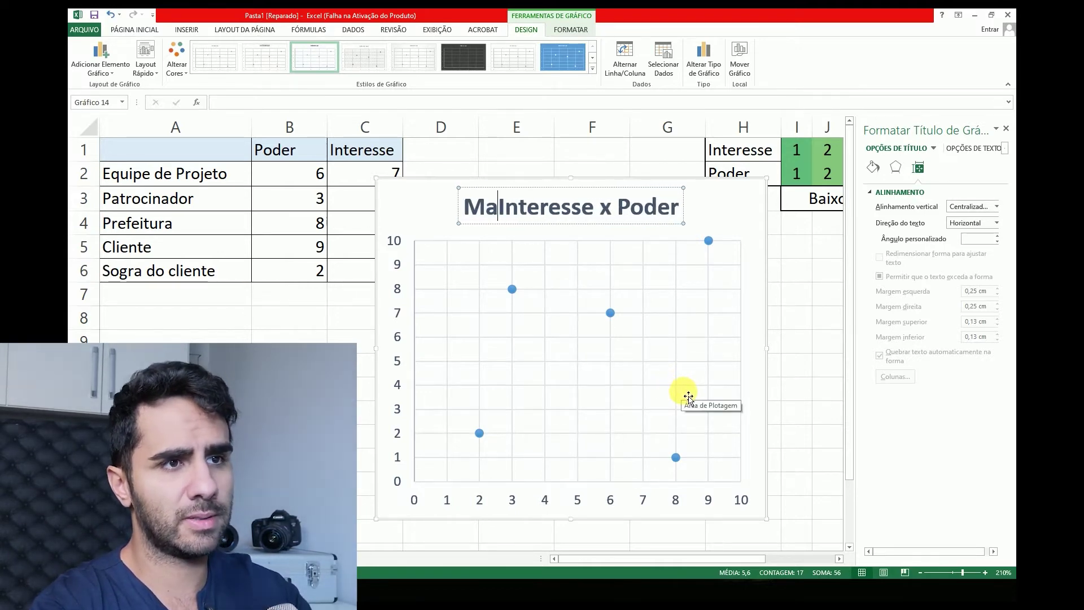
pyautogui.write('triz')
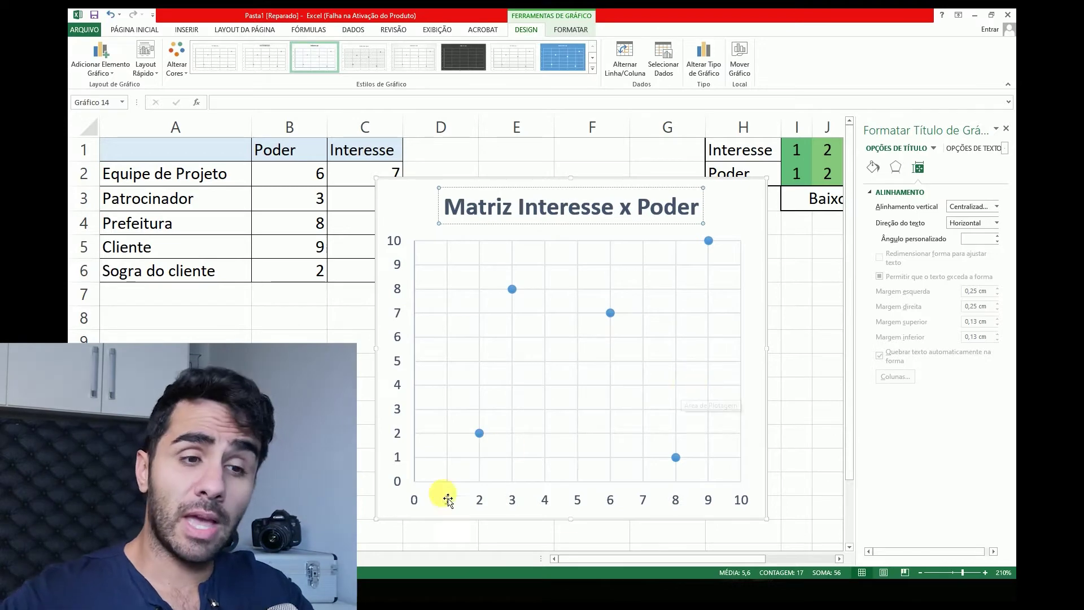
pyautogui.click(672, 511)
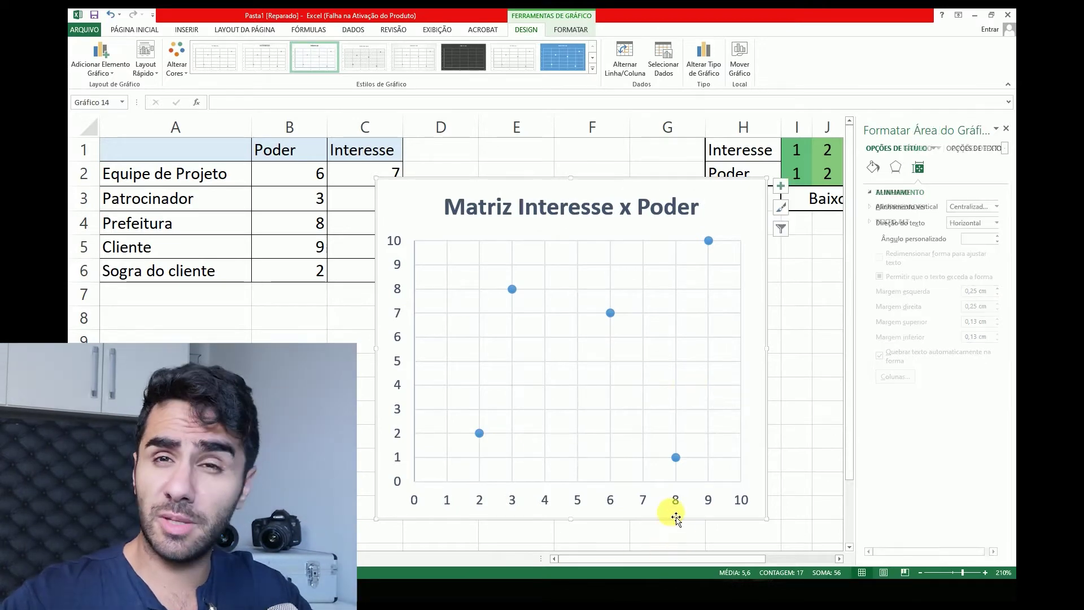
pyautogui.click(610, 496)
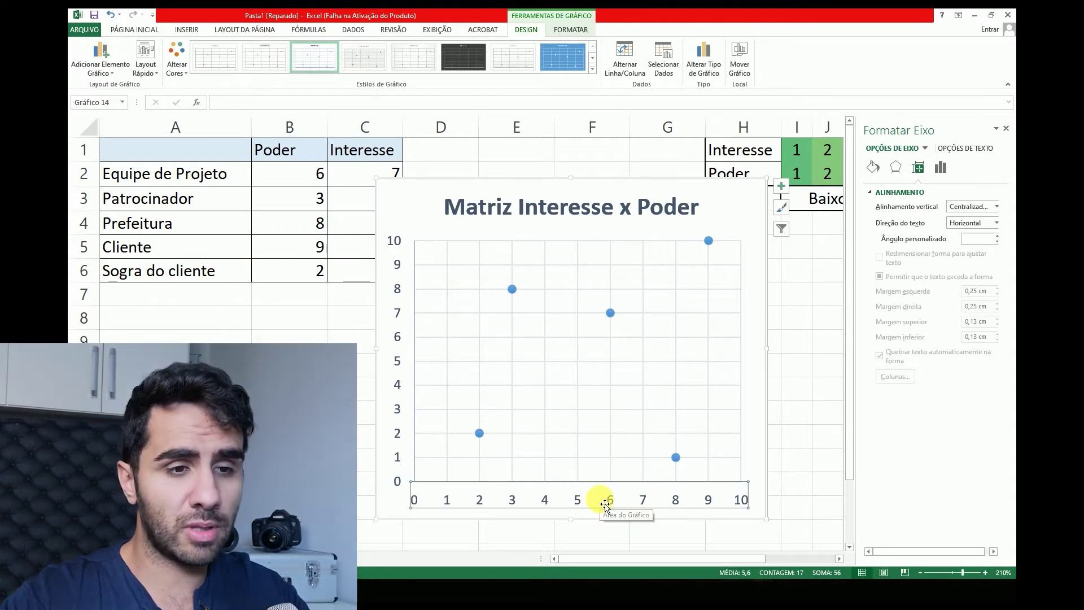
# Step: Add a horizontal axis title reading 'Poder'
pyautogui.click(115, 71)
pyautogui.moveTo(114, 98)
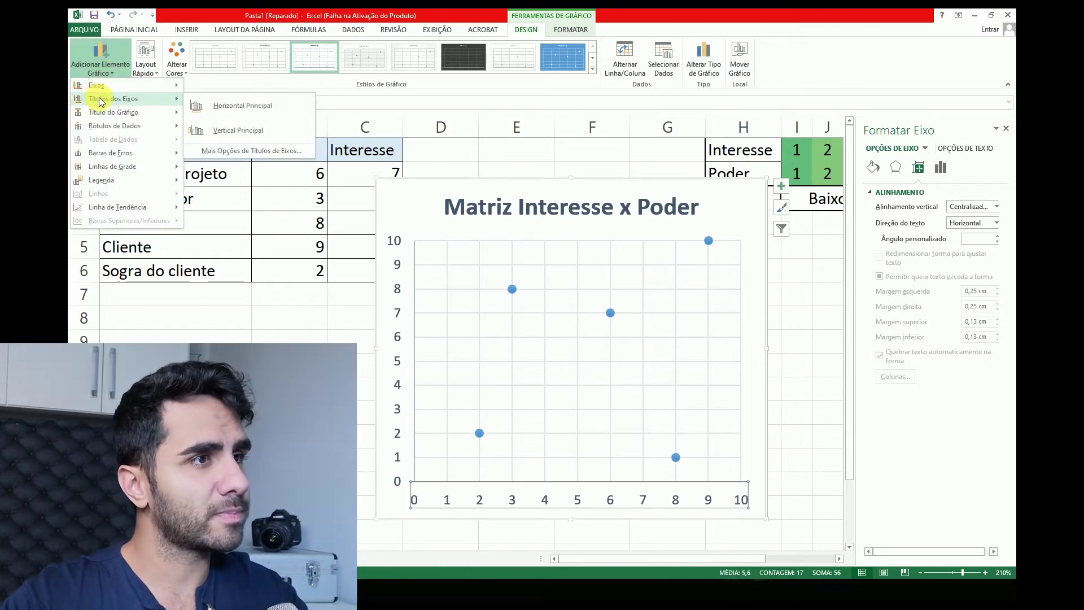
pyautogui.click(240, 105)
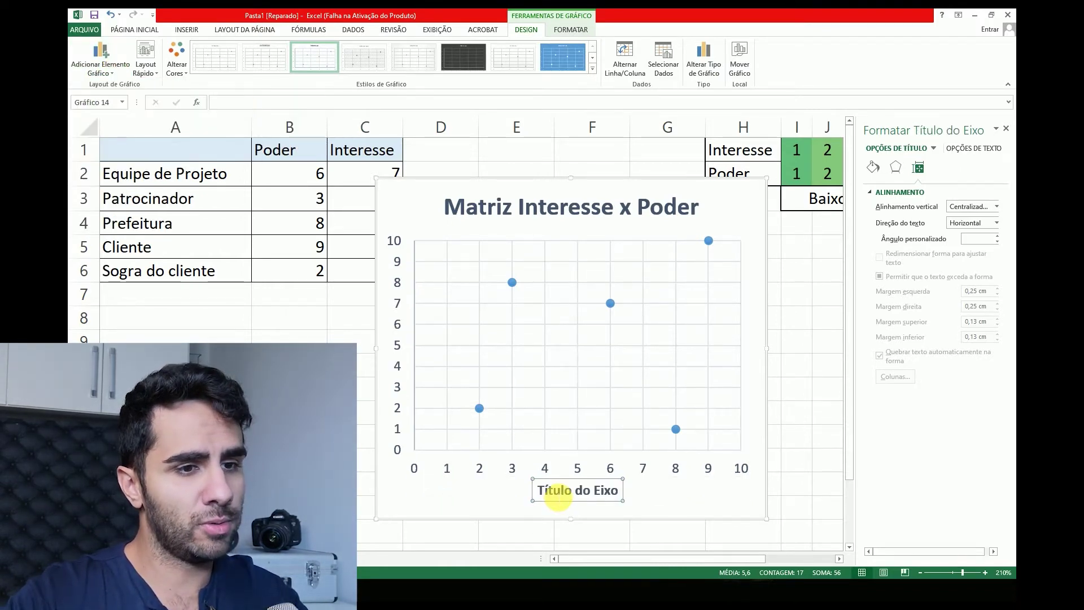
pyautogui.tripleClick(554, 492)
pyautogui.write('Po')
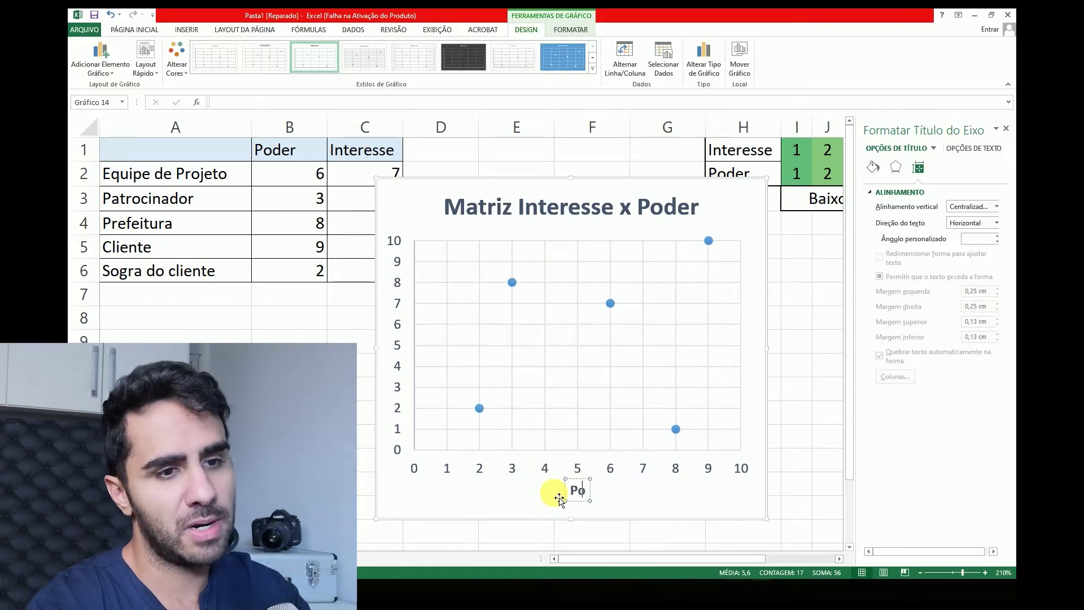
pyautogui.write('der')
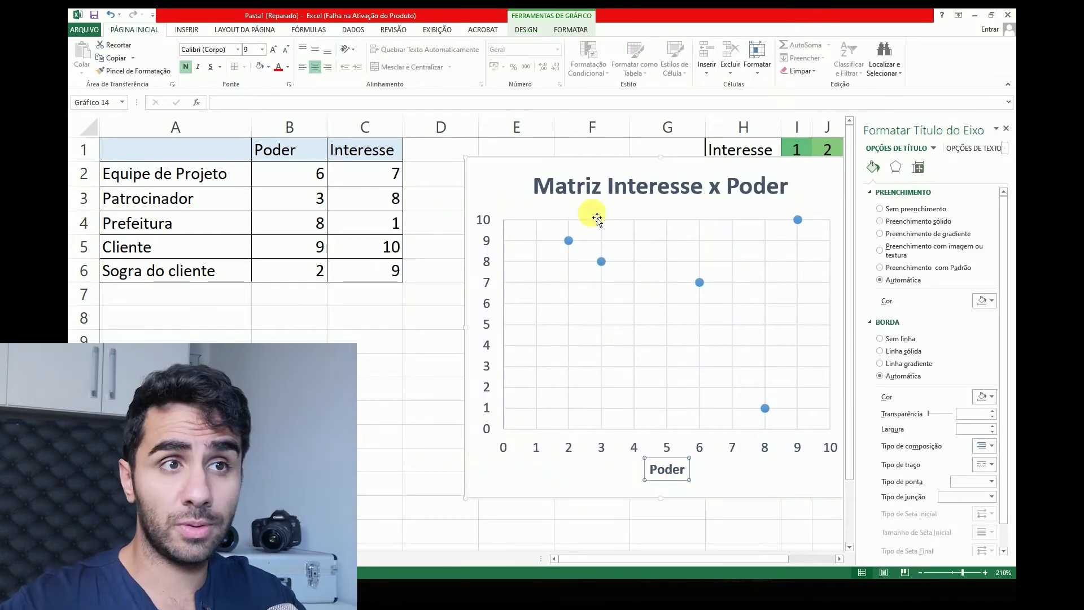
pyautogui.moveTo(593, 157); pyautogui.dragTo(563, 156)
# Step: Add a vertical axis title reading 'Interesse'
pyautogui.click(452, 339)
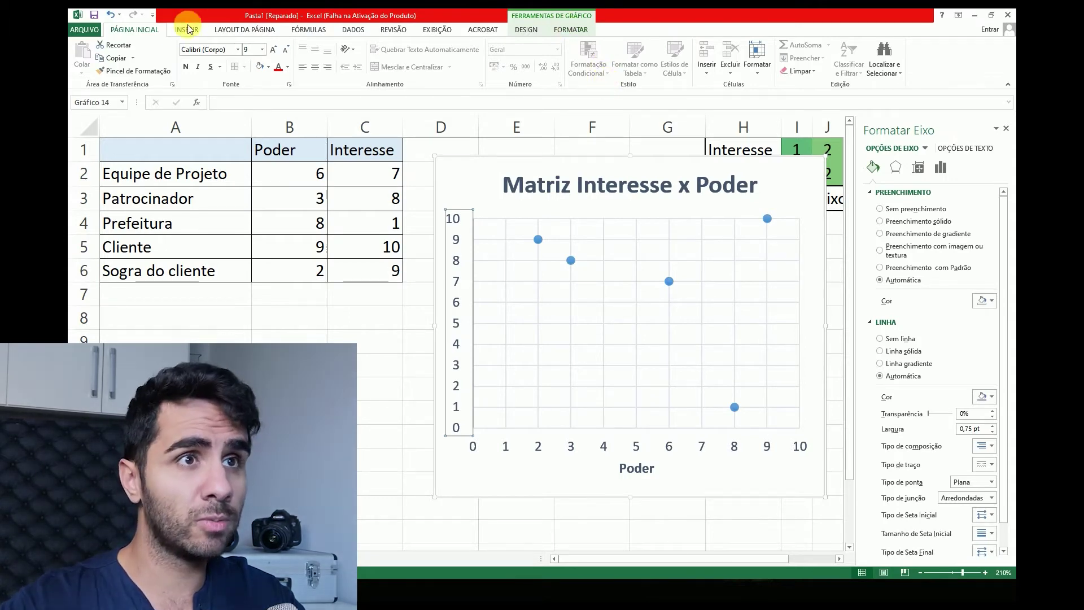
pyautogui.click(526, 29)
pyautogui.click(102, 71)
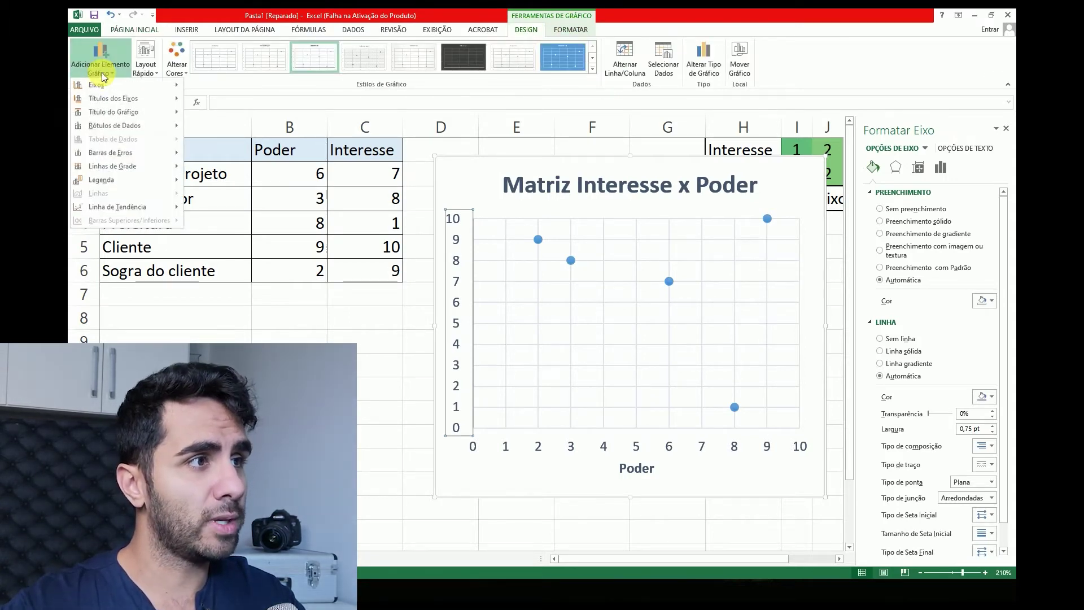
pyautogui.moveTo(113, 98)
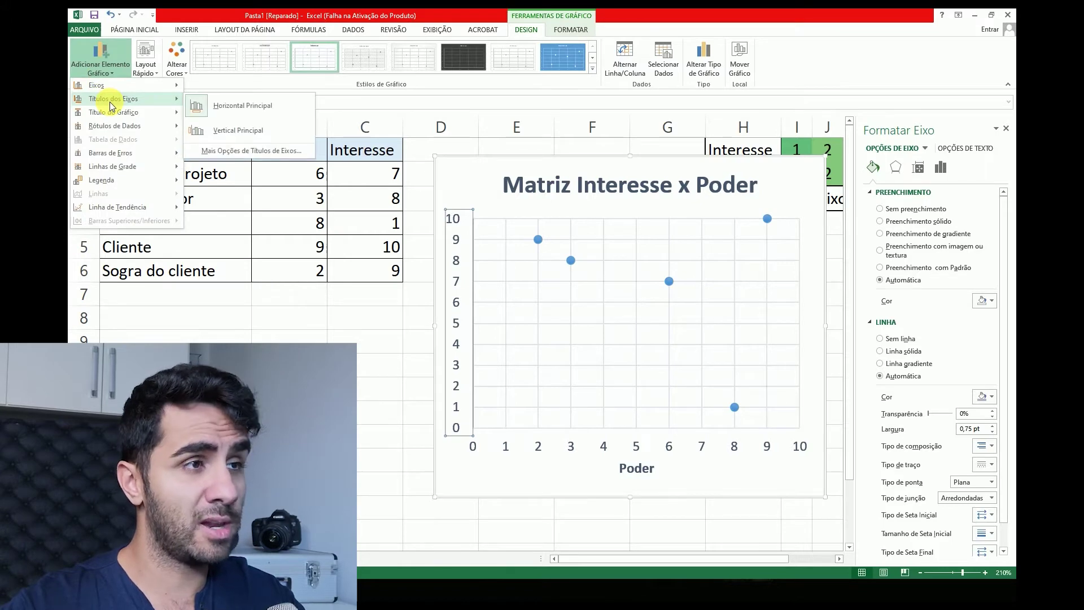
pyautogui.click(249, 131)
pyautogui.tripleClick(464, 343)
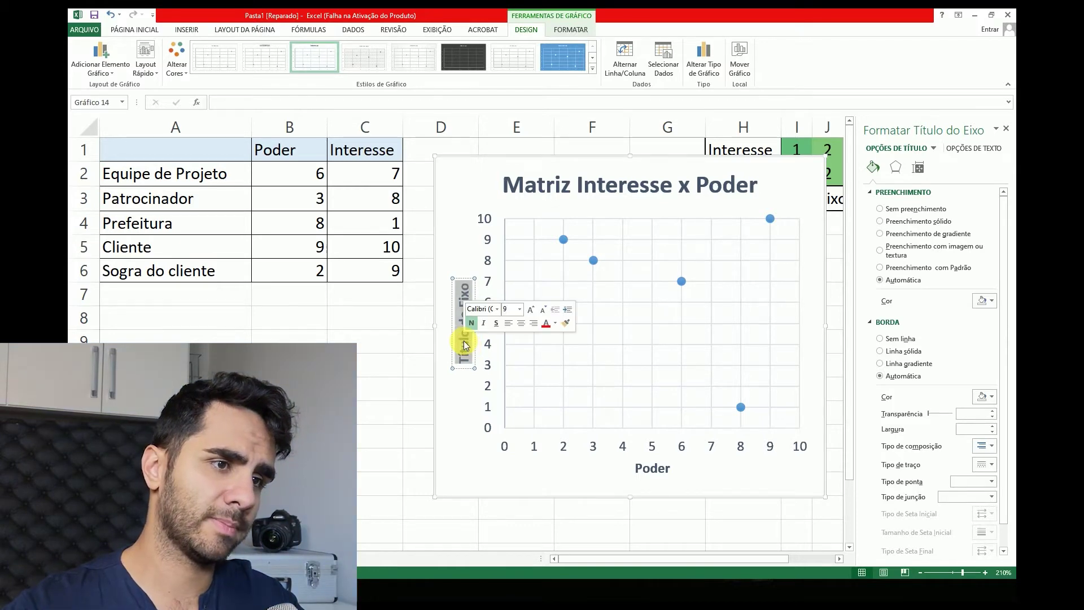
pyautogui.write('Interss')
pyautogui.press('BackSpace')
pyautogui.press('BackSpace')
pyautogui.write('es')
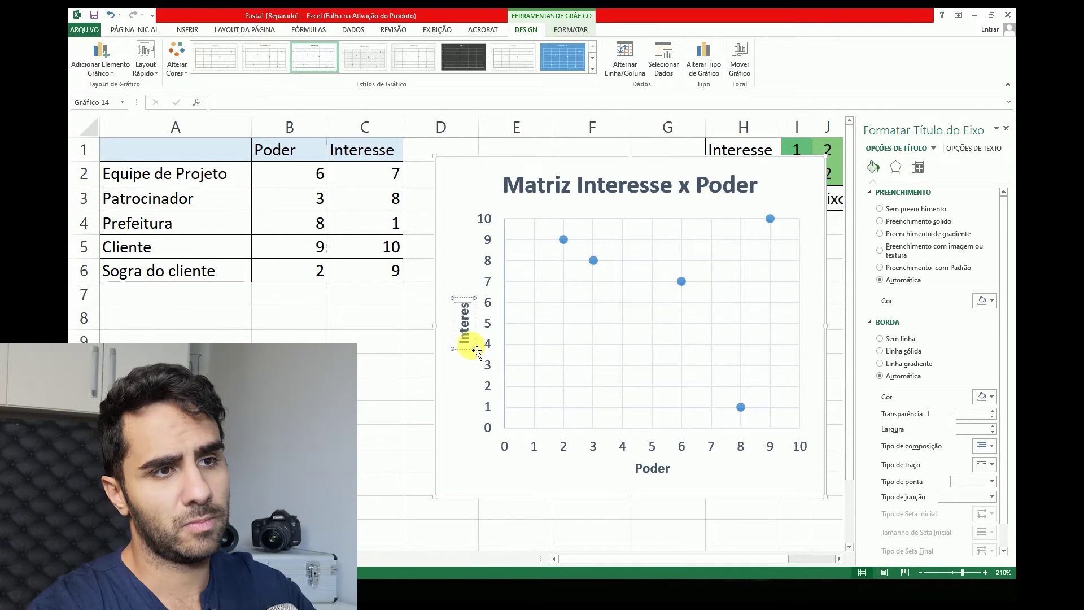
pyautogui.write('se')
pyautogui.click(576, 478)
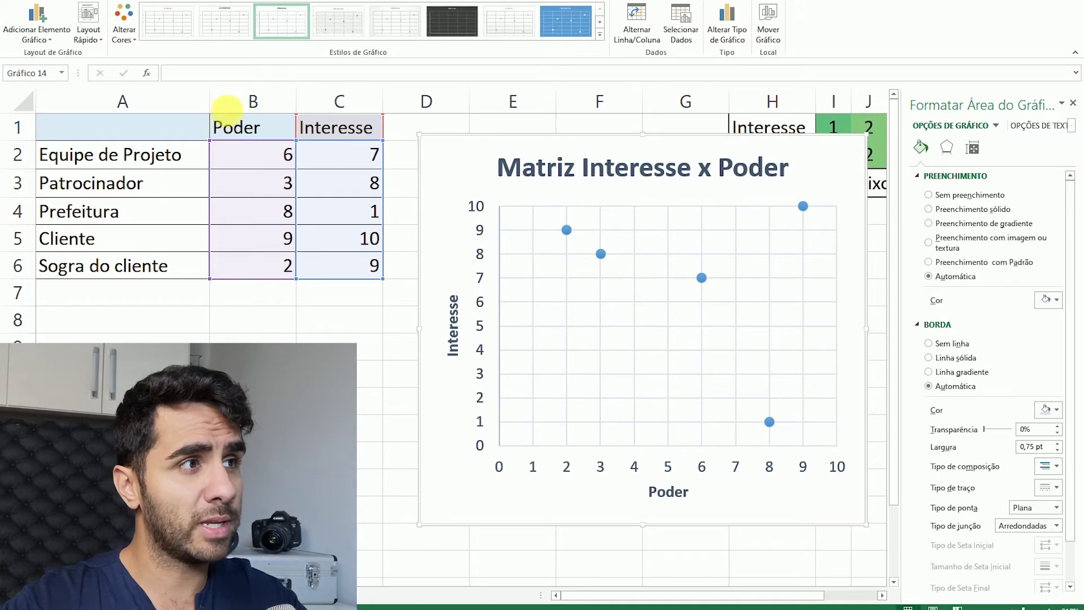
# Step: Open the Adicionar Elemento Gráfico menu to add data labels
pyautogui.click(54, 43)
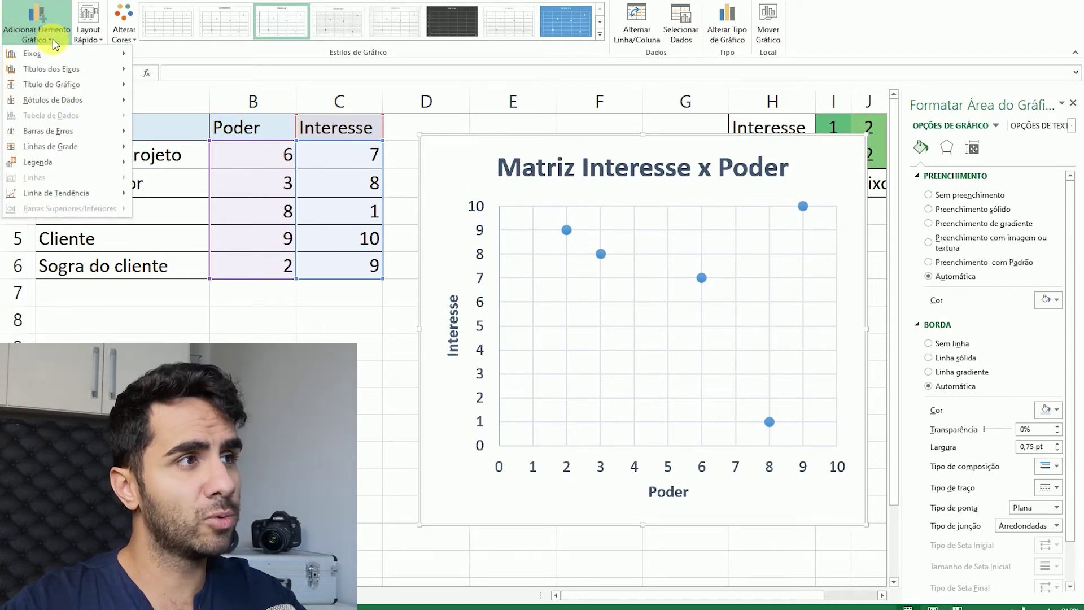
pyautogui.moveTo(52, 100)
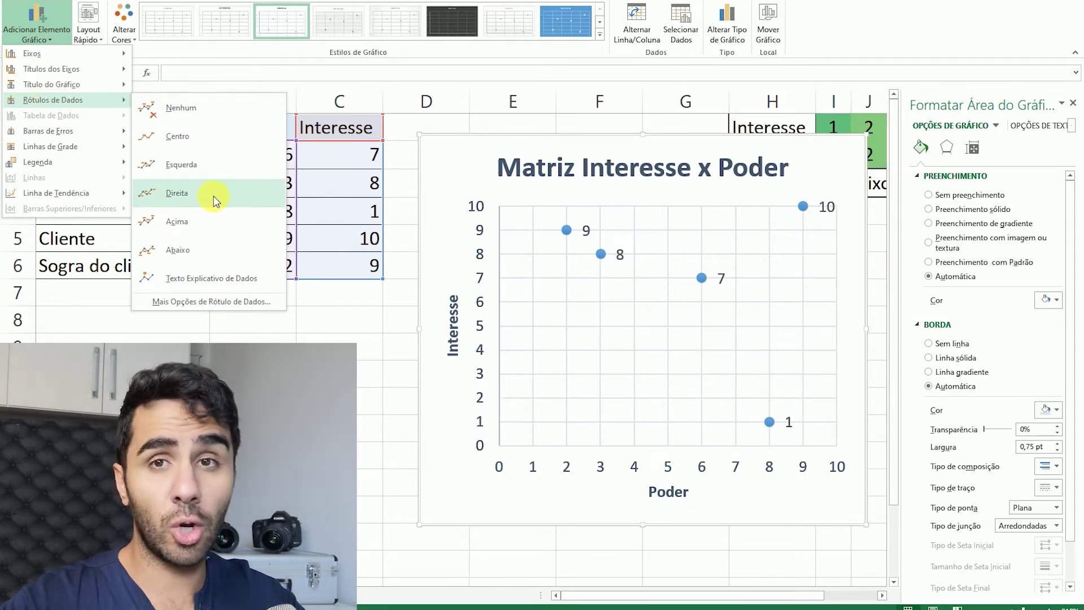
# Step: Place data labels to the right of each point, then select only the 9 label
pyautogui.click(215, 201)
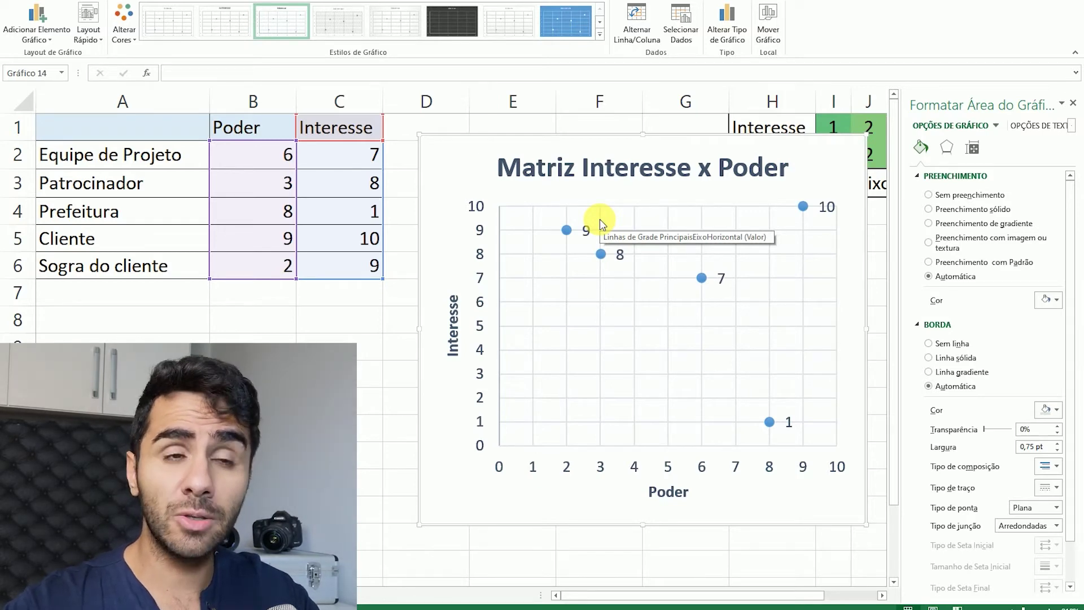
pyautogui.click(588, 233)
pyautogui.click(587, 233)
pyautogui.click(587, 231)
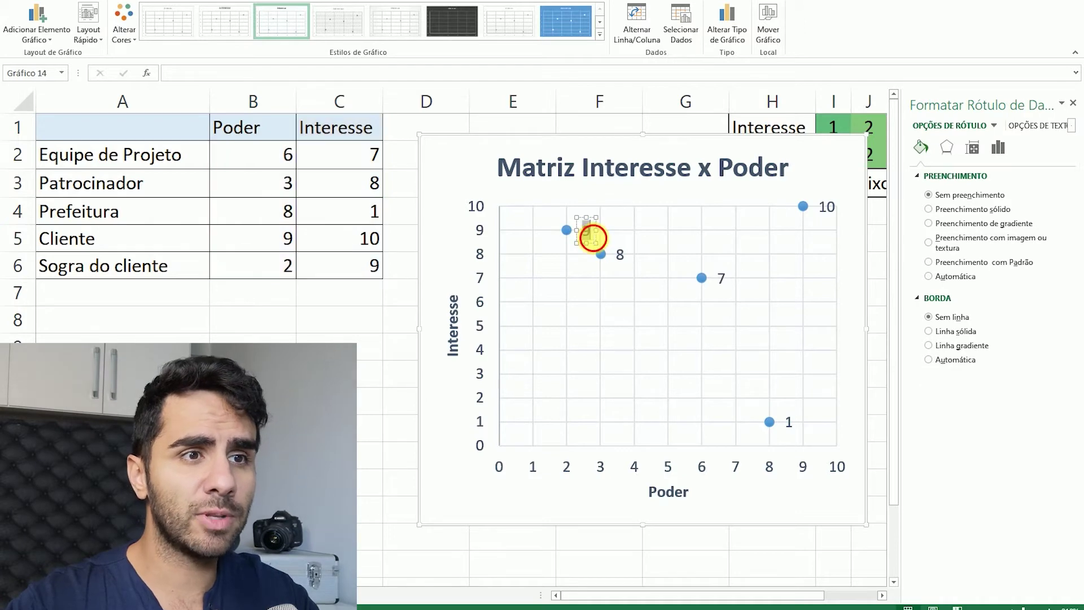
# Step: Replace the 9 label with 'Sogra do cliente' from cell A6 and widen it
pyautogui.rightClick(587, 233)
pyautogui.click(591, 241)
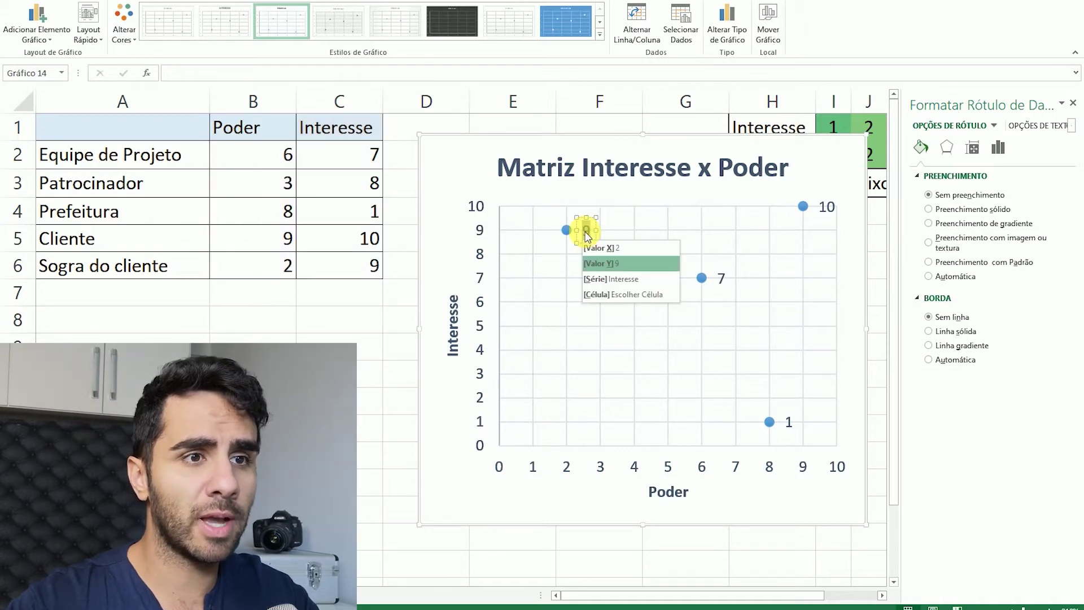
pyautogui.click(623, 294)
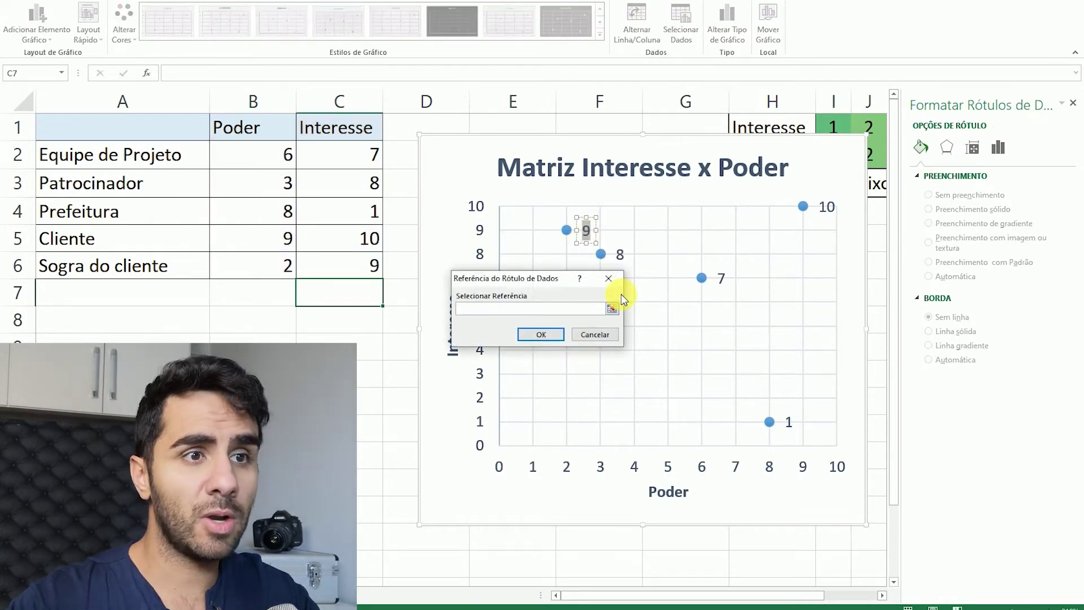
pyautogui.click(78, 273)
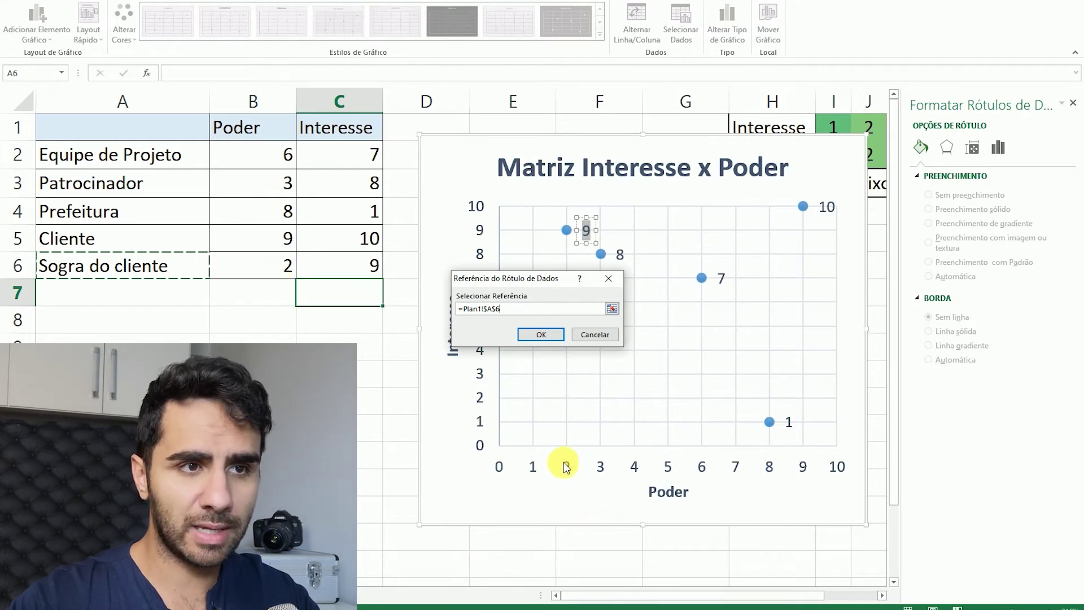
pyautogui.moveTo(551, 282); pyautogui.dragTo(302, 428)
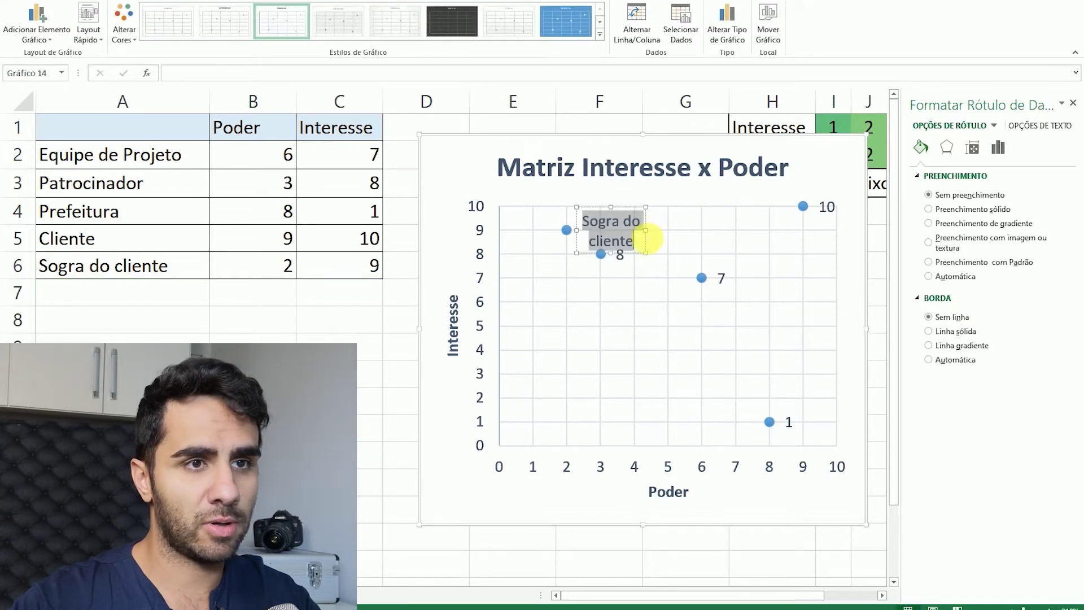
pyautogui.moveTo(653, 231); pyautogui.dragTo(685, 230)
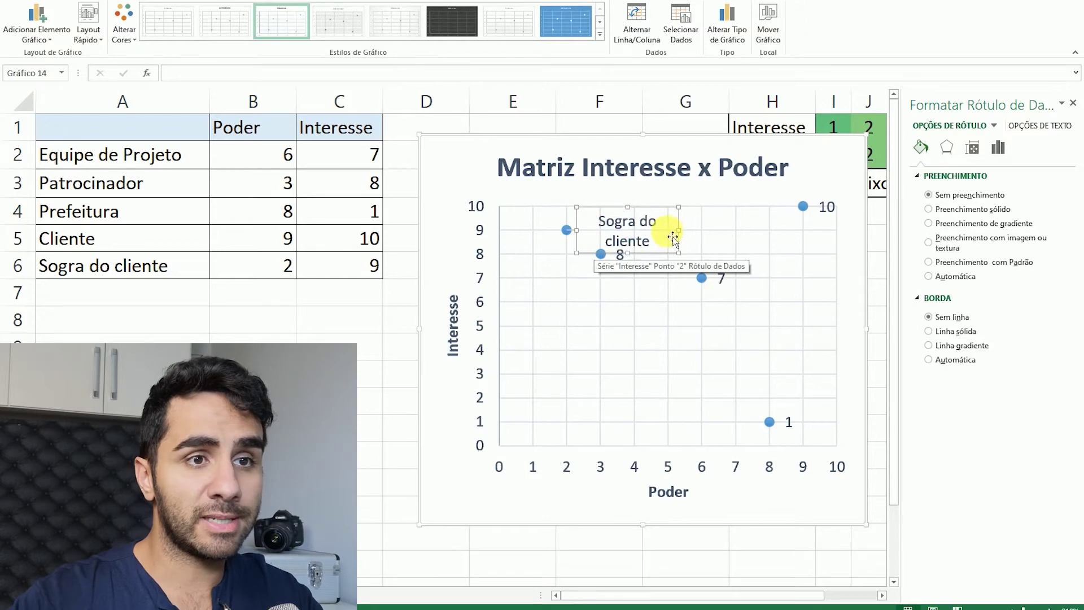
pyautogui.click(620, 259)
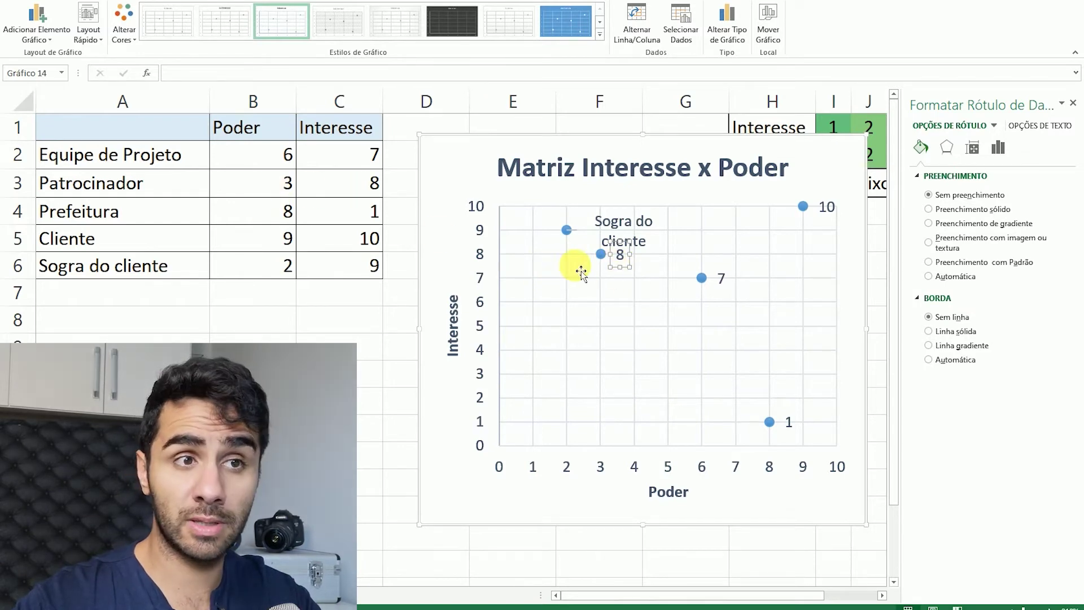
pyautogui.rightClick(621, 257)
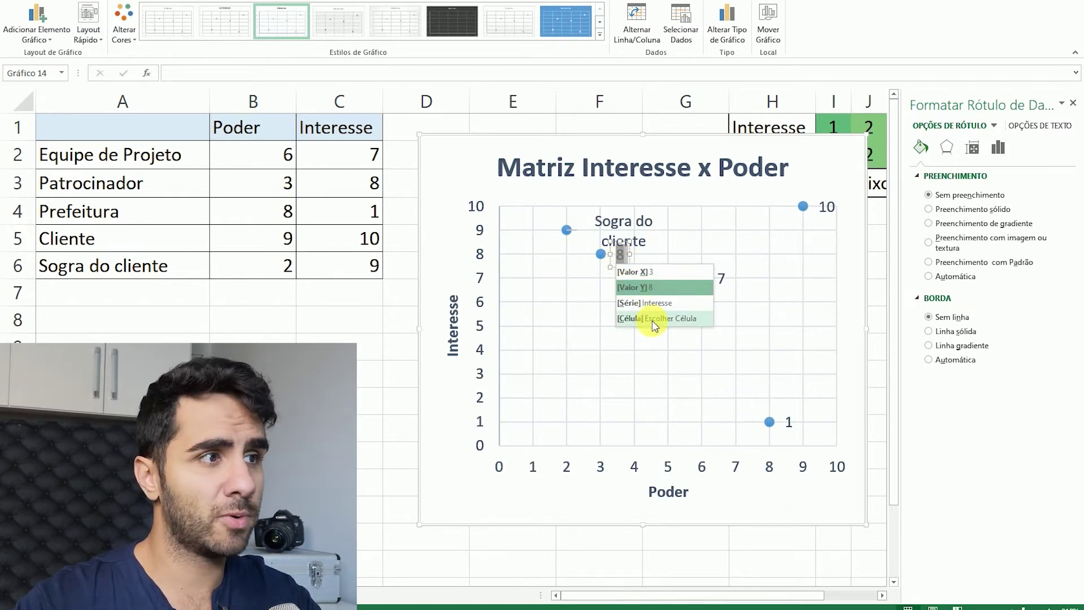
# Step: Make the 8 label read Patrocinador from cell A3 and drag it below-left of its point
pyautogui.click(655, 319)
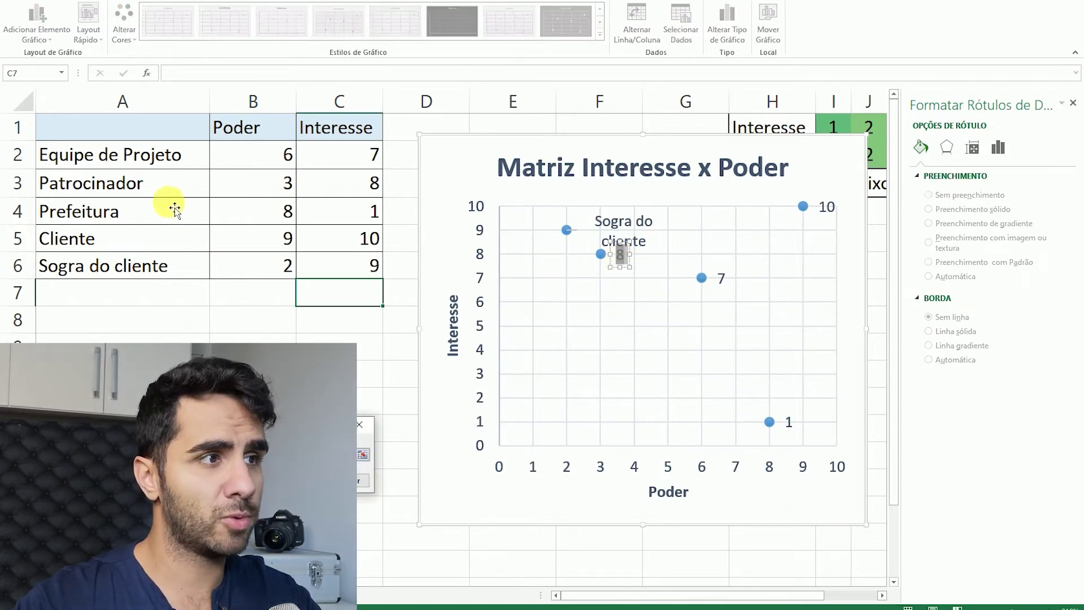
pyautogui.click(363, 456)
pyautogui.click(130, 183)
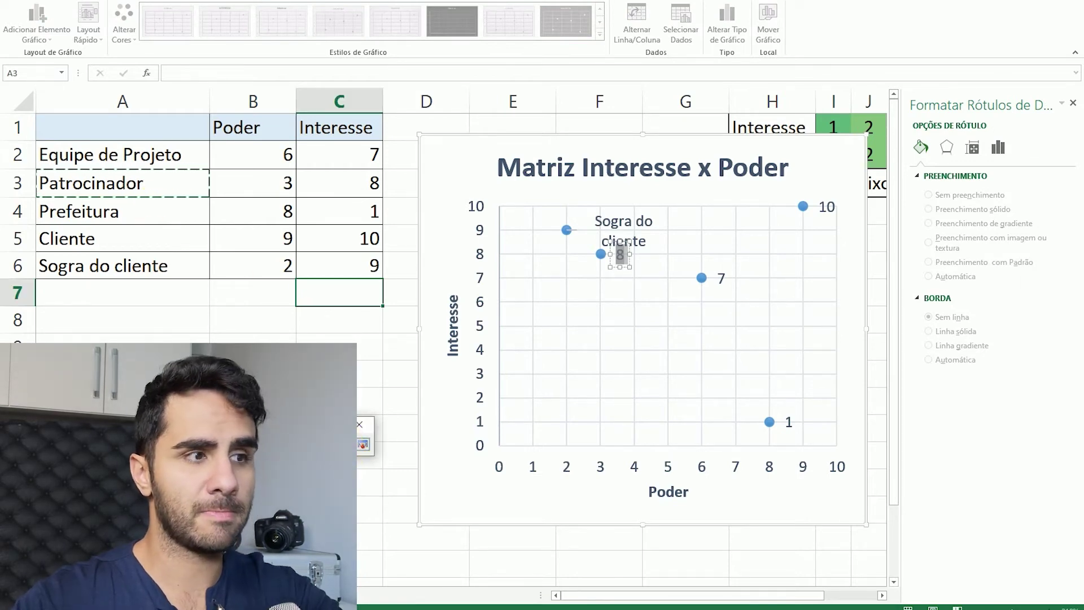
pyautogui.click(363, 444)
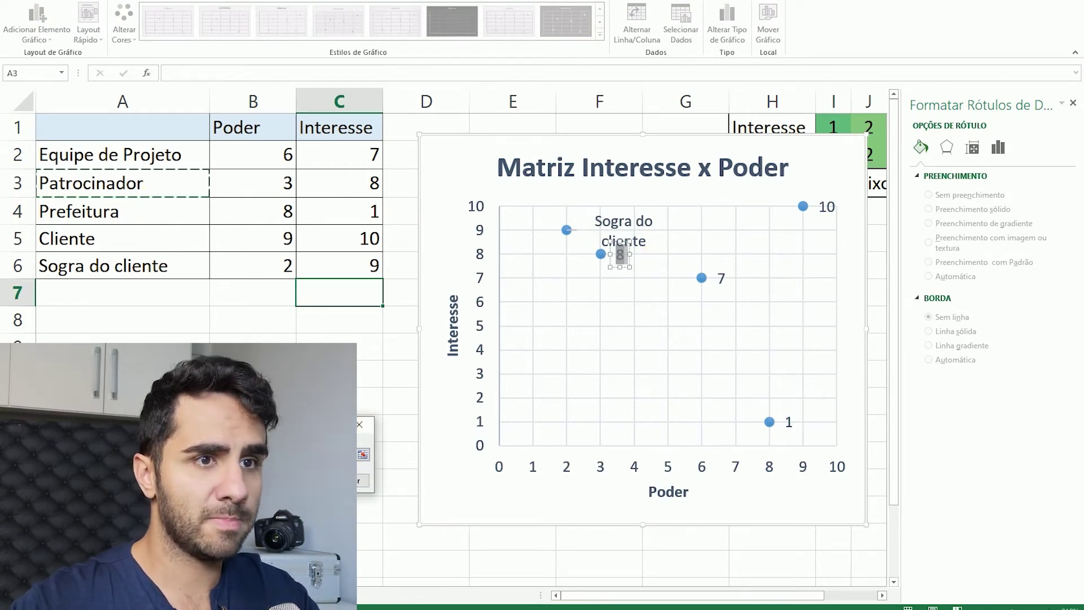
pyautogui.click(387, 394)
pyautogui.click(677, 256)
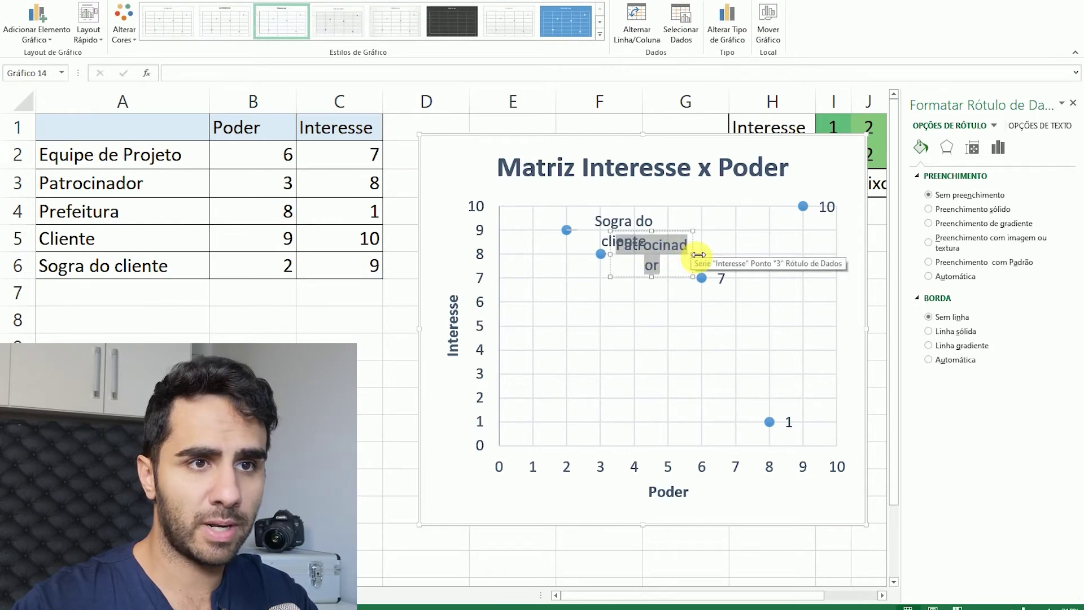
pyautogui.click(693, 246)
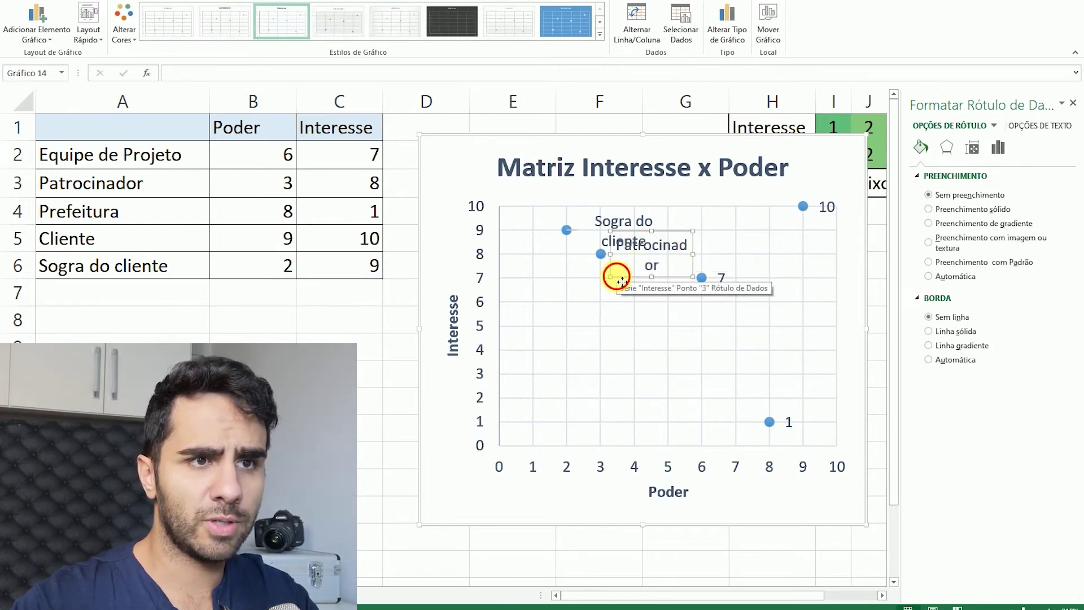
pyautogui.moveTo(617, 278); pyautogui.dragTo(536, 314)
# Step: Make the 7 label read Equipe de Projeto from cell A2
pyautogui.click(620, 225)
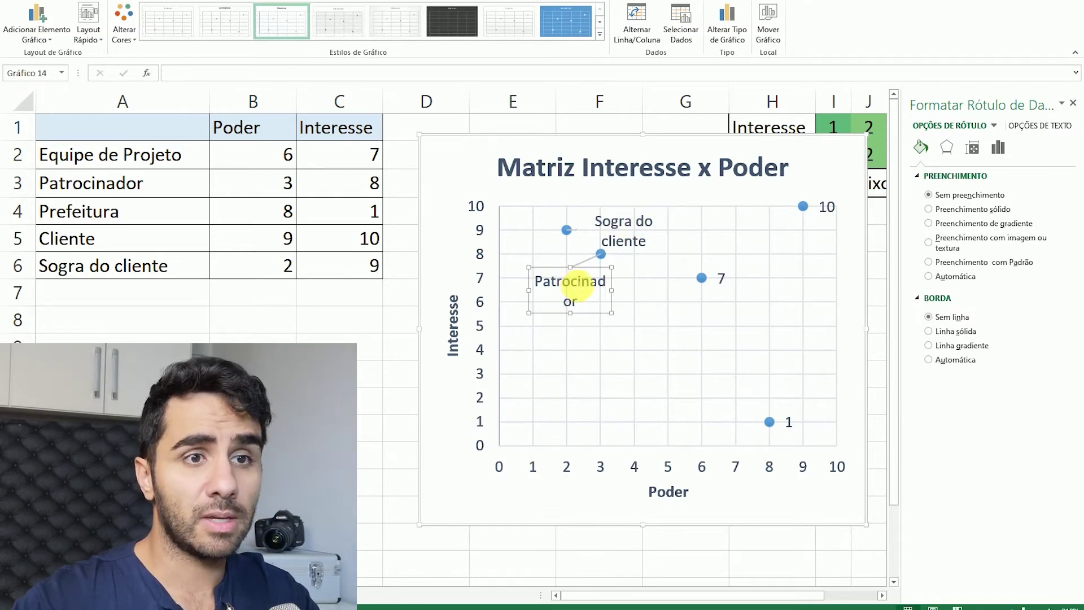
pyautogui.click(701, 278)
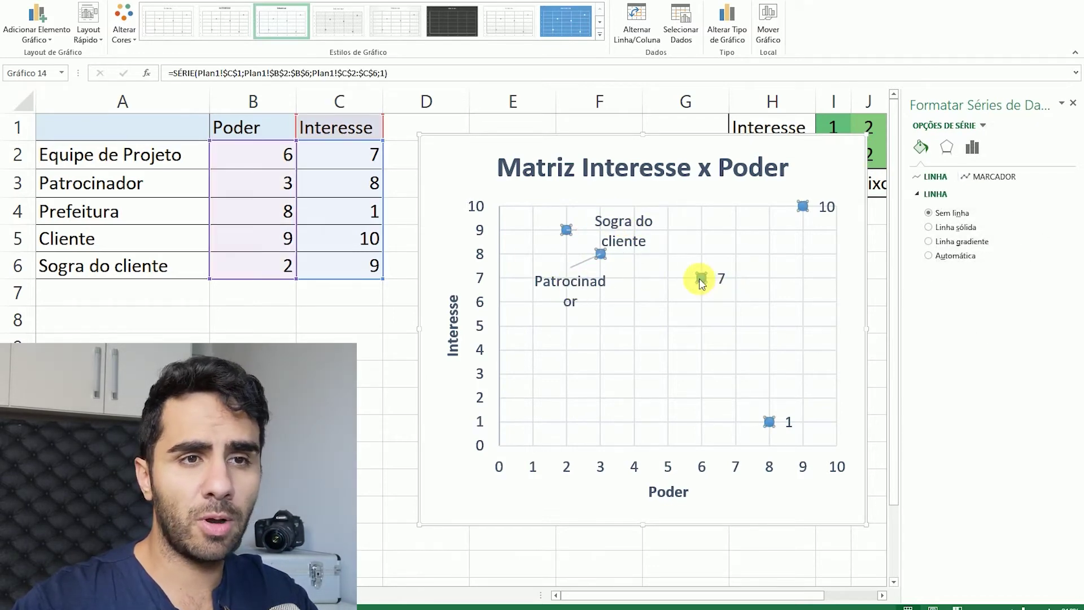
pyautogui.click(721, 280)
pyautogui.click(722, 281)
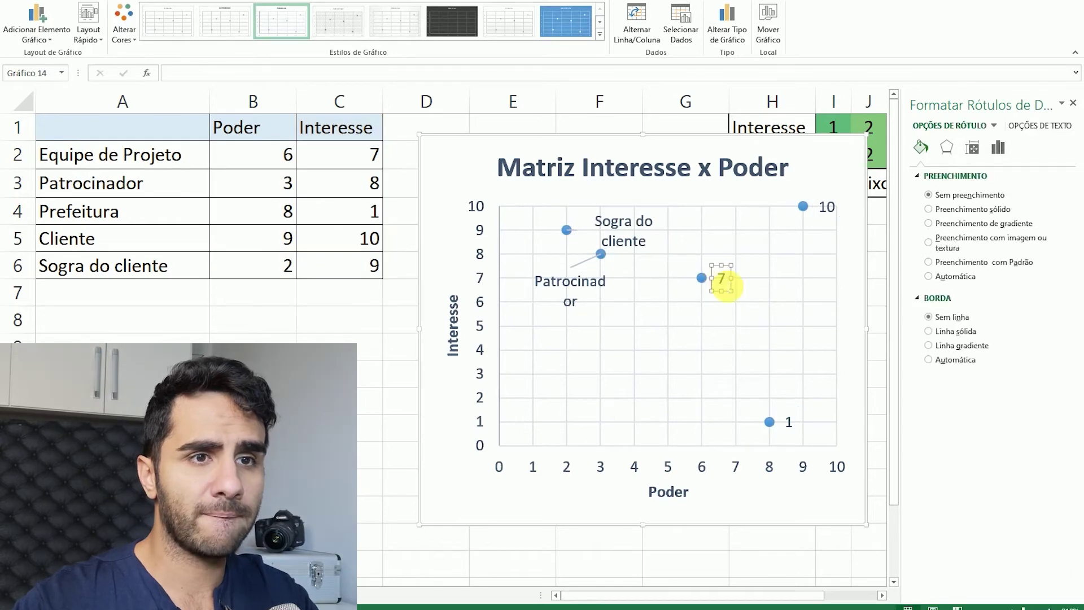
pyautogui.rightClick(720, 280)
pyautogui.click(751, 341)
pyautogui.click(140, 152)
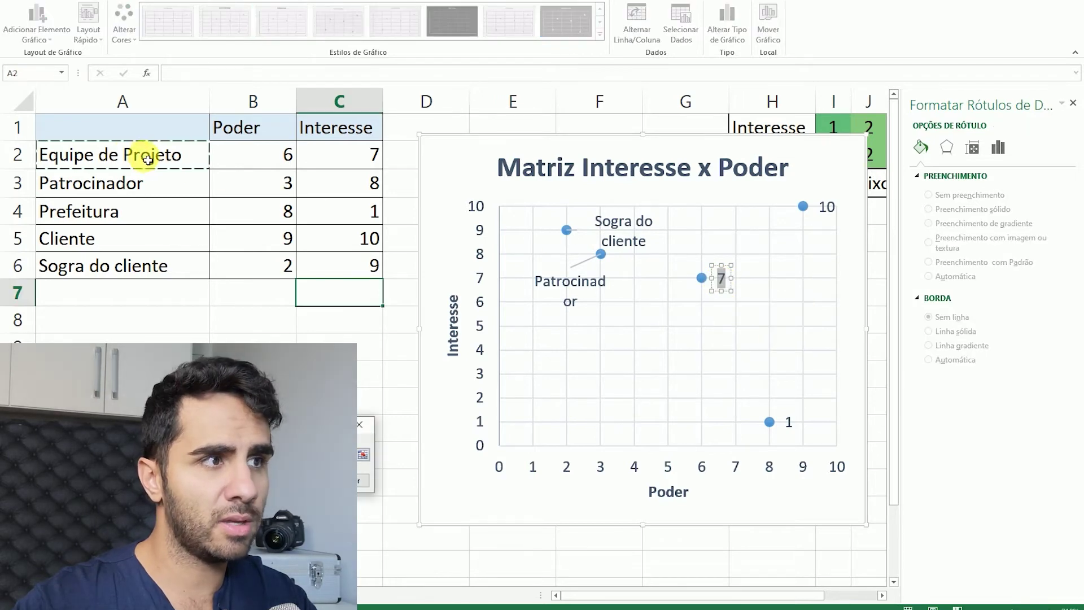
pyautogui.press('Return')
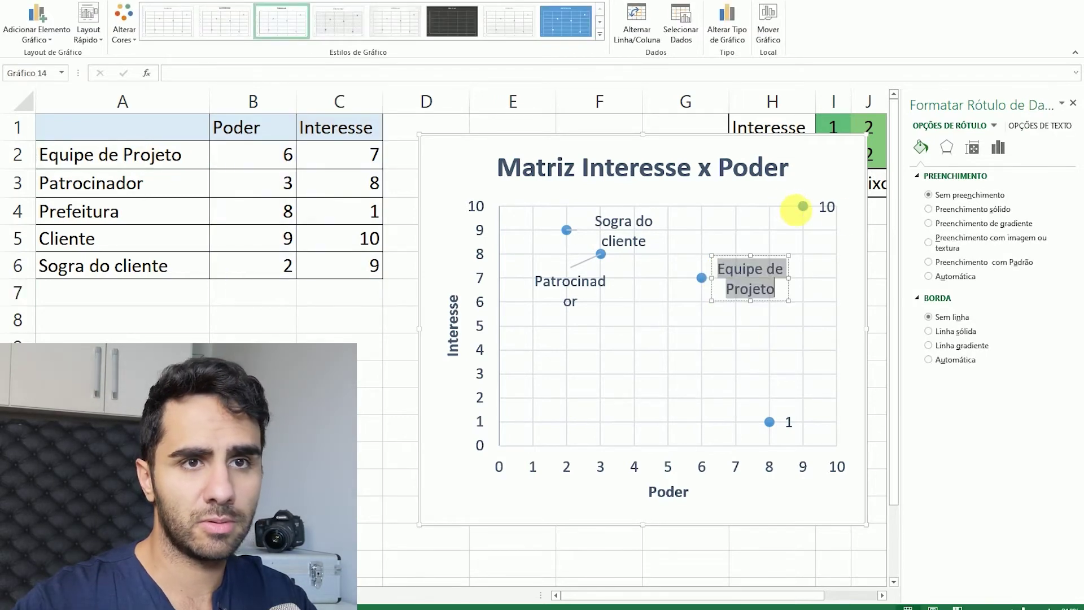
# Step: Make the 10 label at point 9,10 read Cliente from cell A5
pyautogui.click(826, 209)
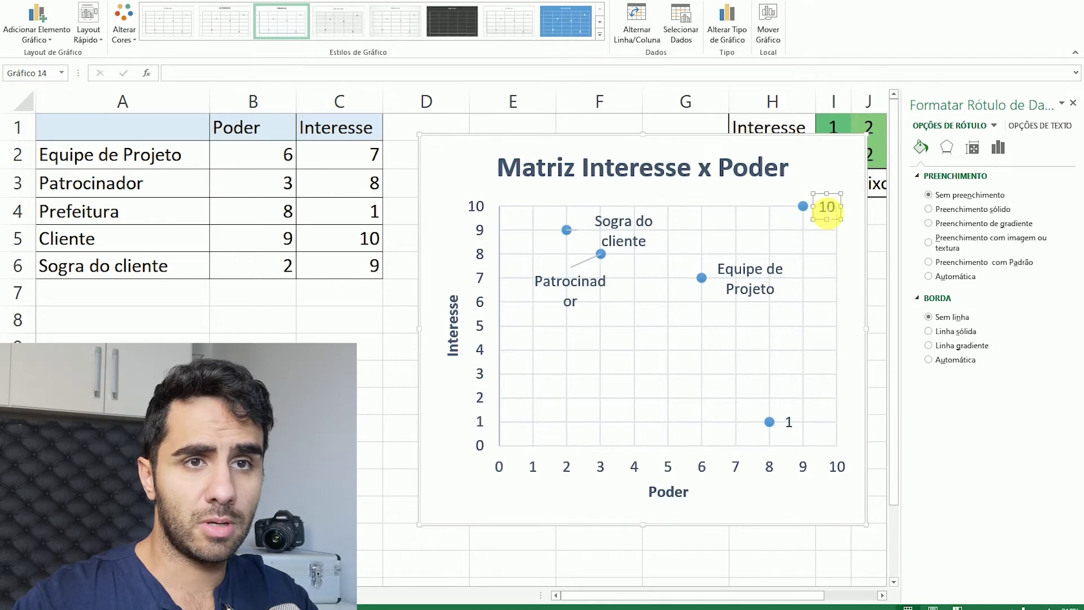
pyautogui.rightClick(822, 207)
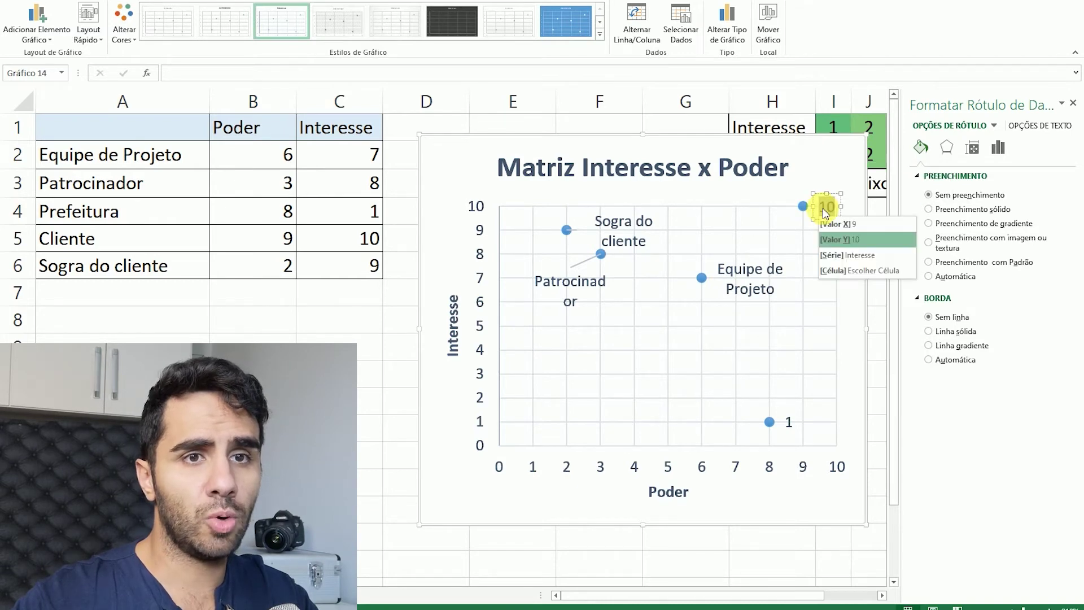
pyautogui.click(839, 269)
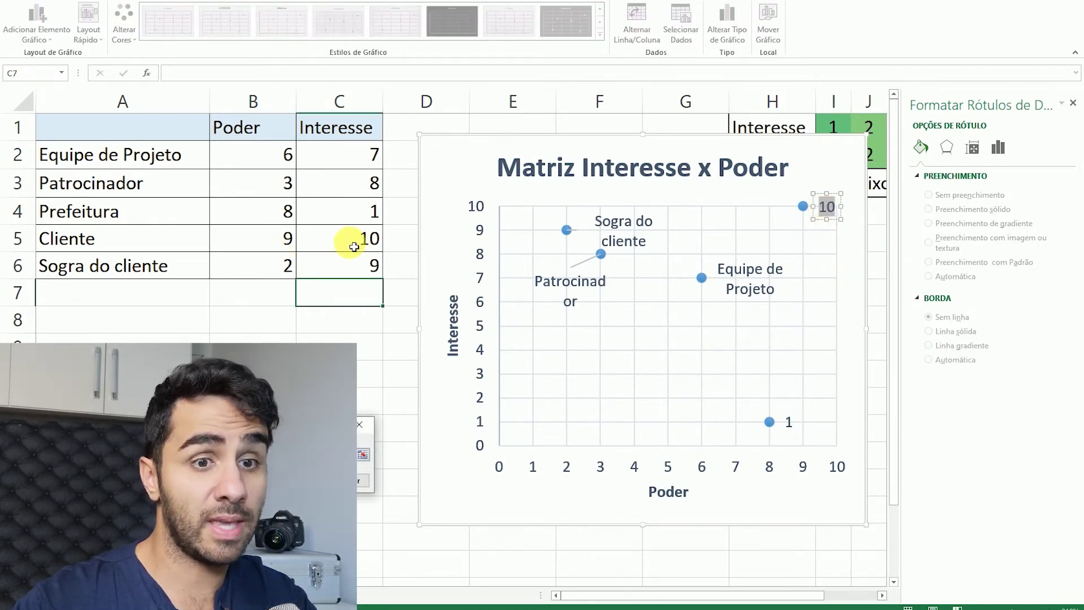
pyautogui.click(158, 241)
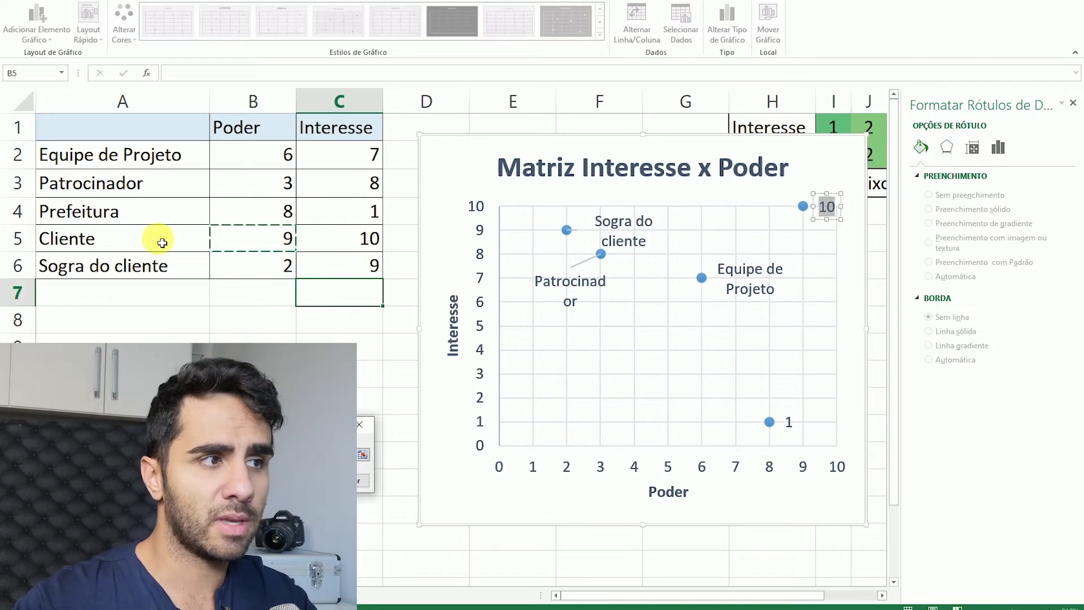
pyautogui.press('Return')
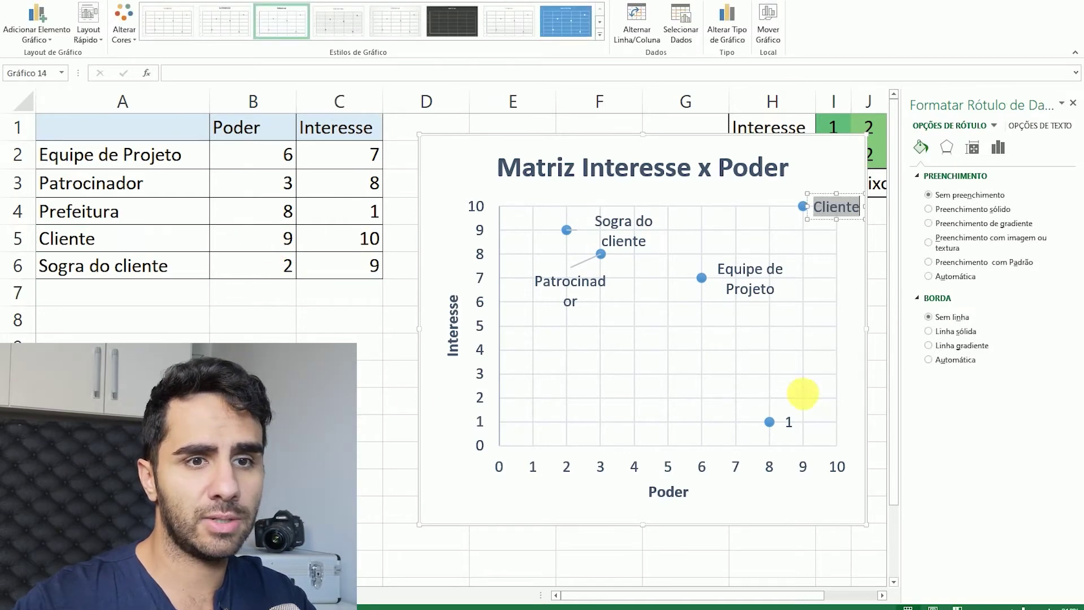
# Step: Make the 1 label at point 8,1 read Prefeitura from cell A4
pyautogui.click(788, 422)
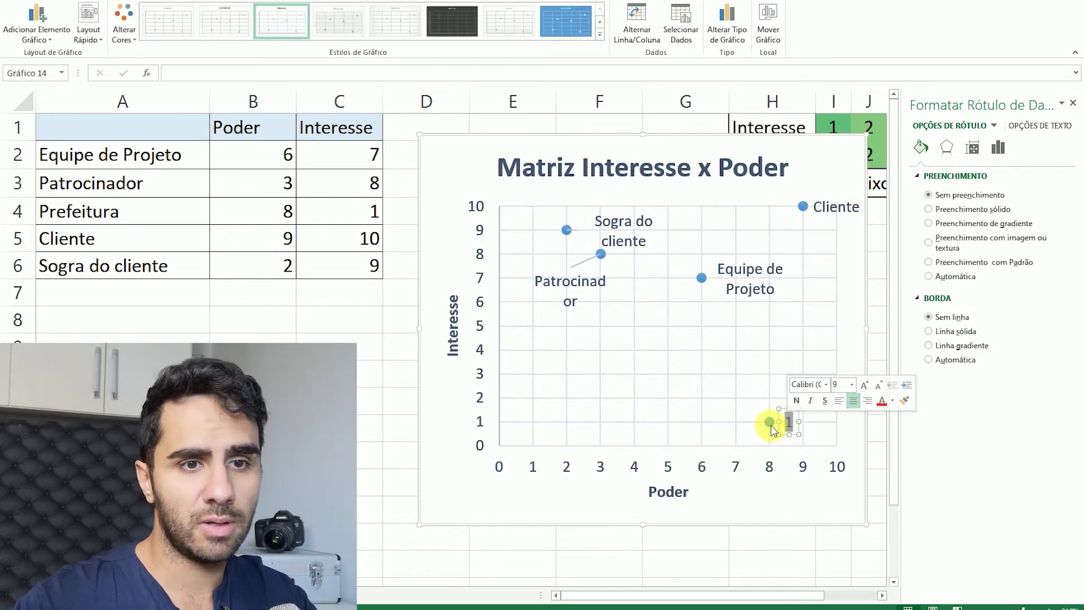
pyautogui.click(789, 426)
pyautogui.click(790, 426)
pyautogui.click(792, 428)
pyautogui.rightClick(792, 427)
pyautogui.click(814, 491)
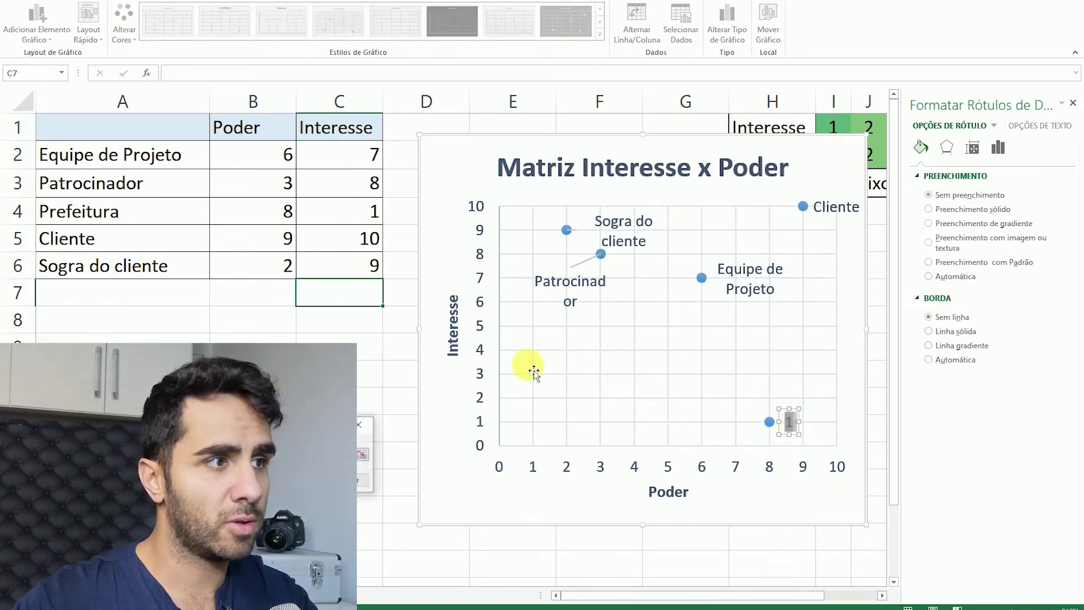
pyautogui.click(119, 222)
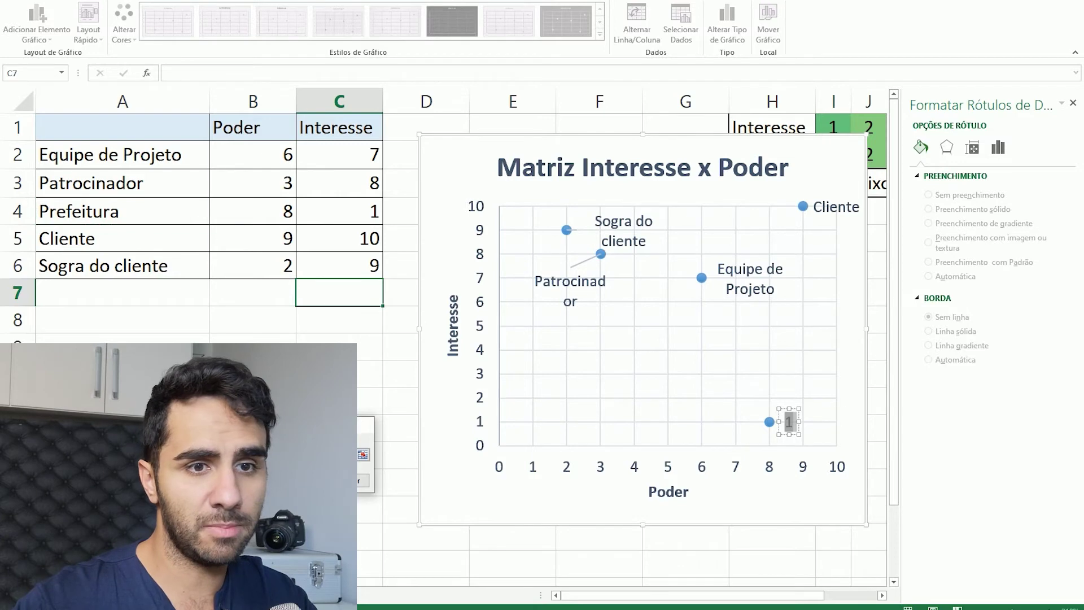
pyautogui.press('Return')
pyautogui.click(621, 299)
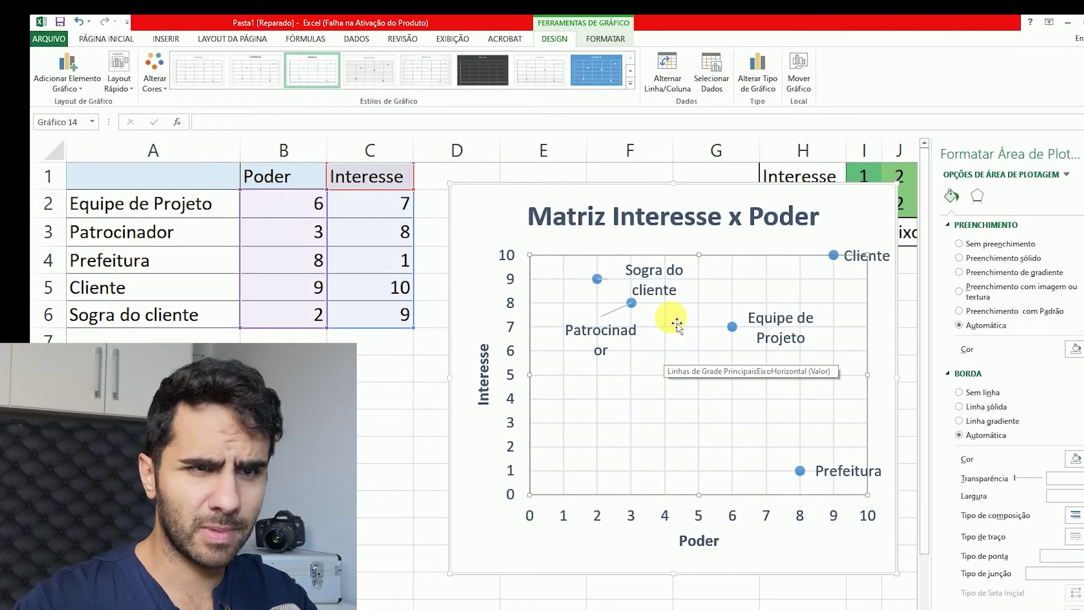
# Step: Shrink the chart's data label text to font size 7
pyautogui.click(677, 270)
pyautogui.click(108, 39)
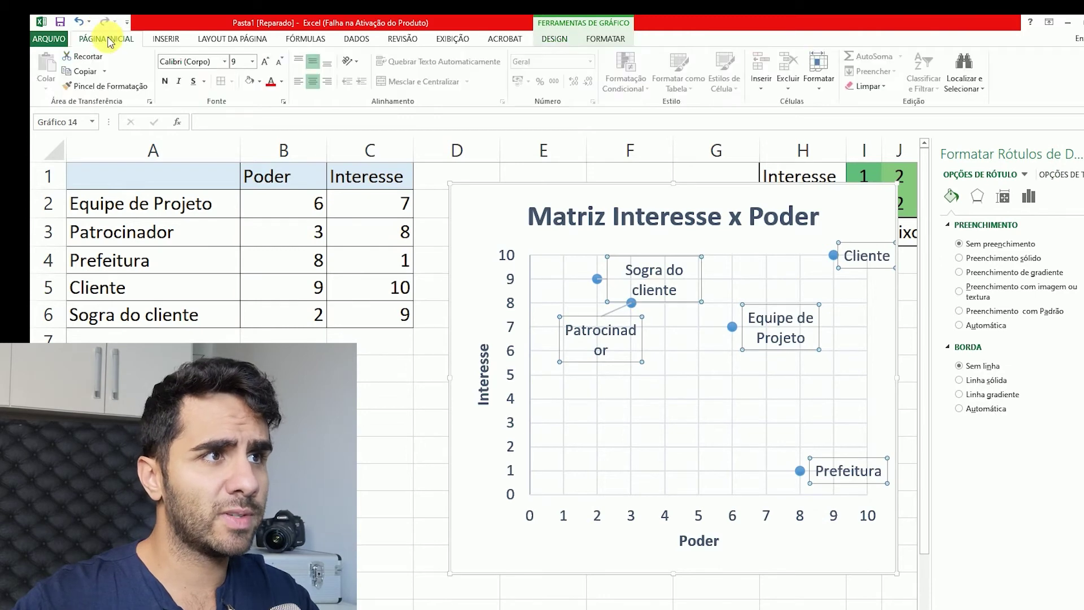
pyautogui.click(279, 62)
pyautogui.click(279, 62)
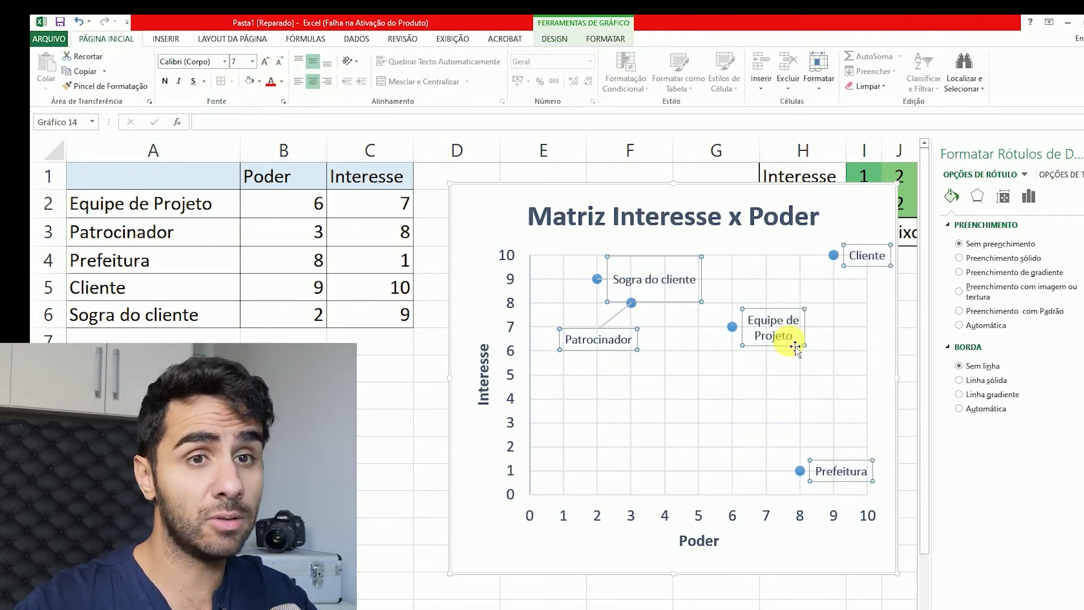
# Step: Drag the chart lower and slightly left on the sheet
pyautogui.click(387, 421)
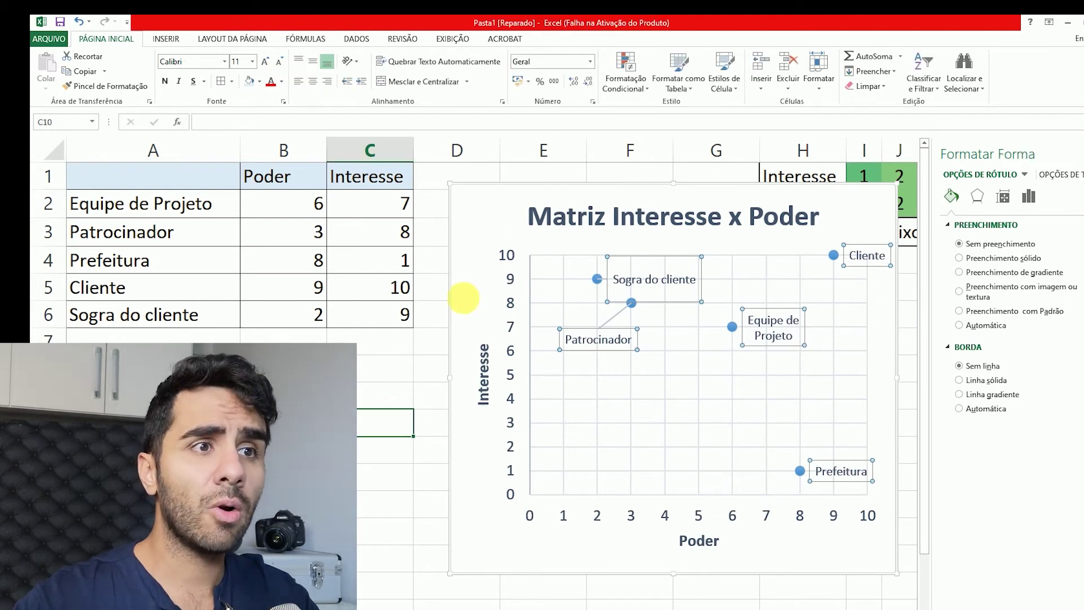
pyautogui.moveTo(546, 193); pyautogui.dragTo(512, 249)
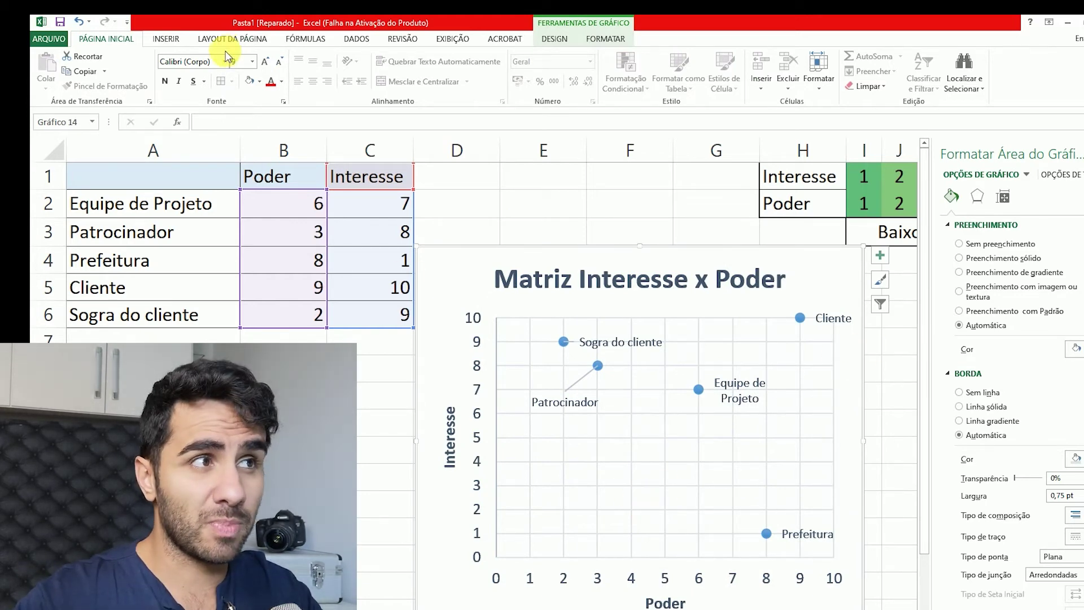
pyautogui.click(167, 39)
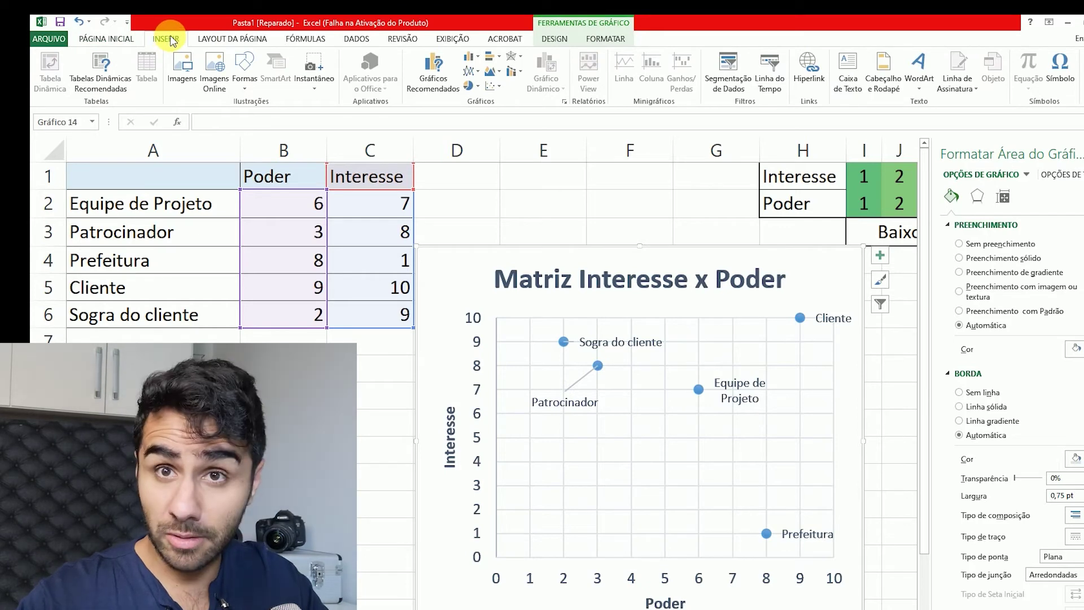
# Step: Draw a thick black horizontal line across the chart at Interesse 5
pyautogui.click(565, 40)
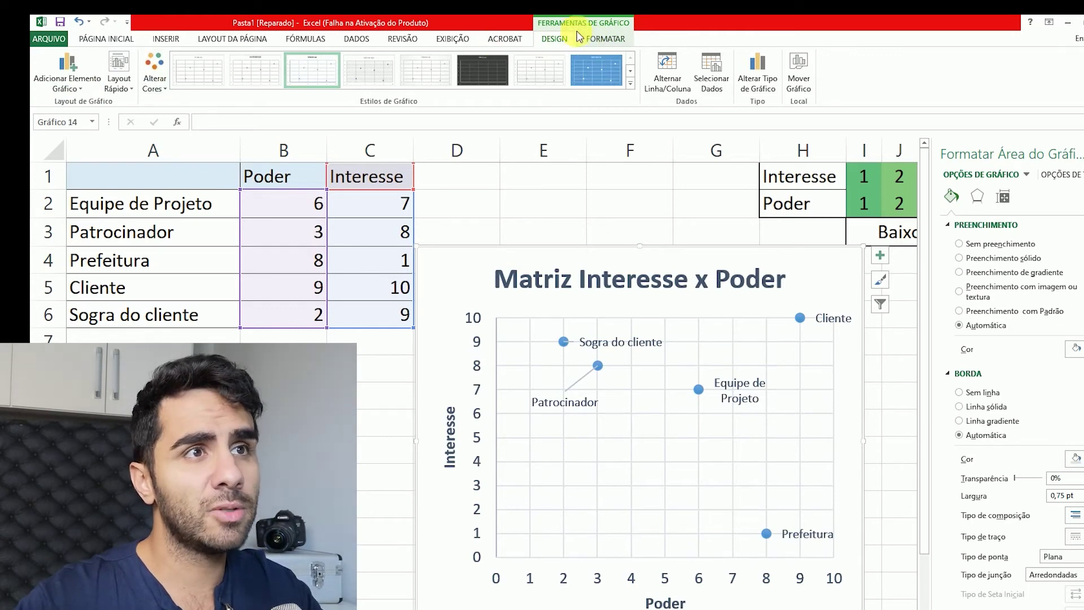
pyautogui.click(514, 204)
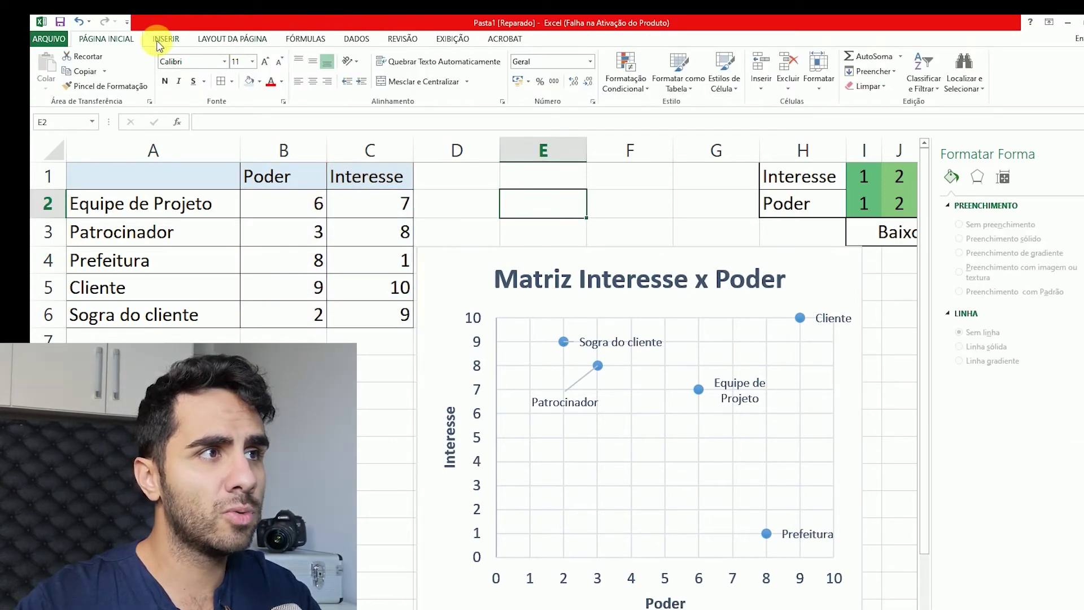
pyautogui.click(162, 40)
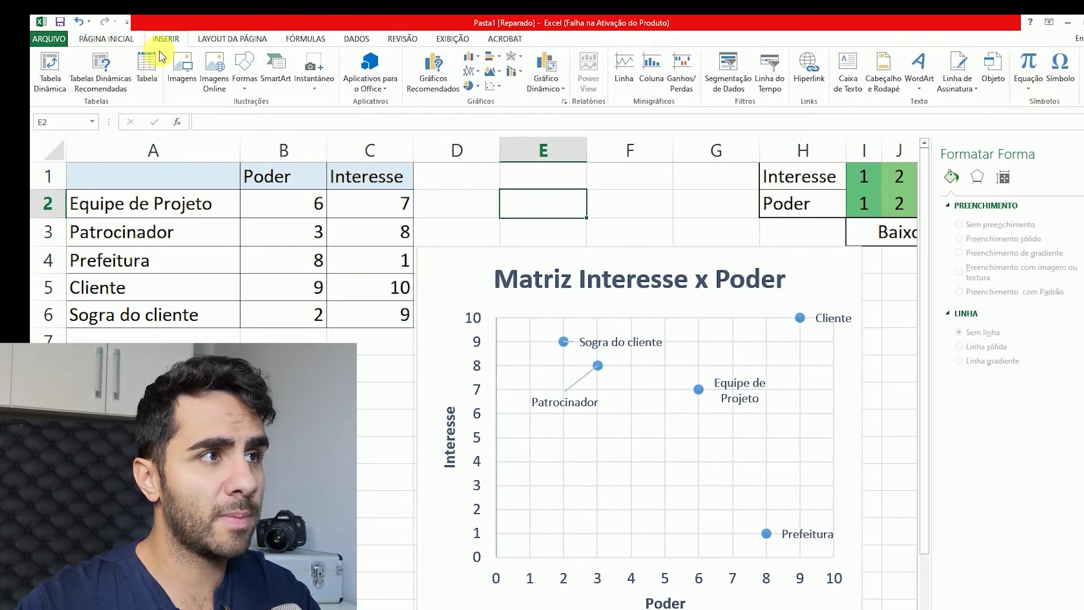
pyautogui.click(245, 70)
pyautogui.click(254, 121)
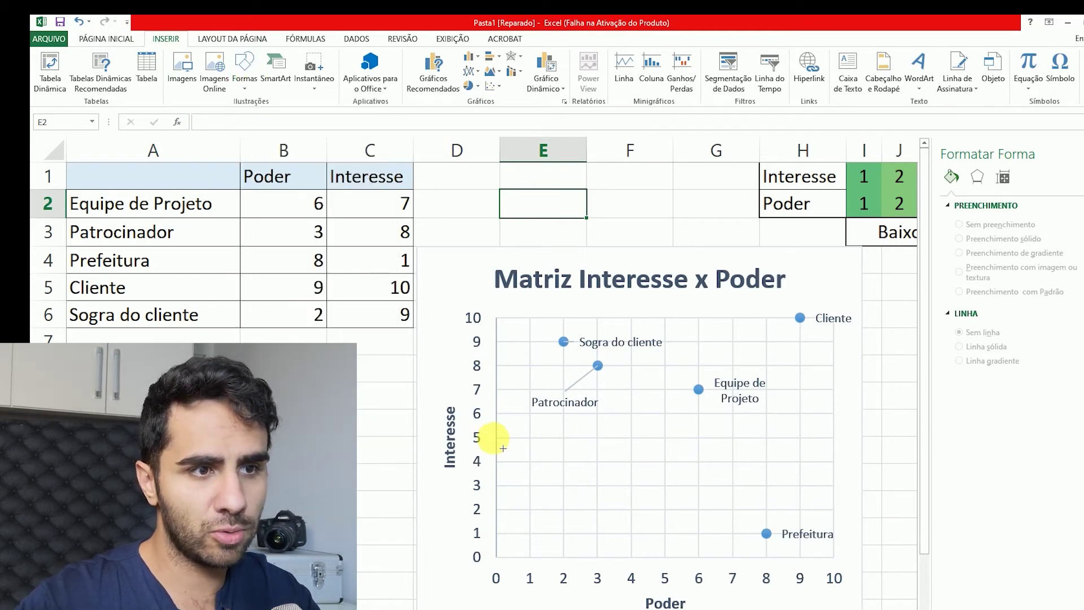
pyautogui.moveTo(499, 438); pyautogui.dragTo(829, 440)
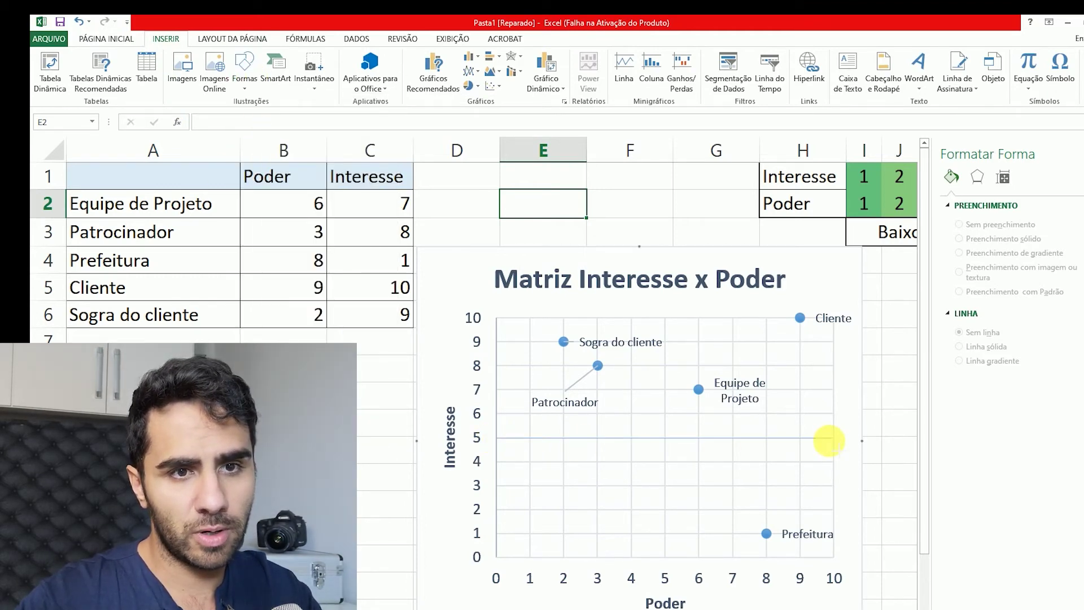
pyautogui.click(452, 89)
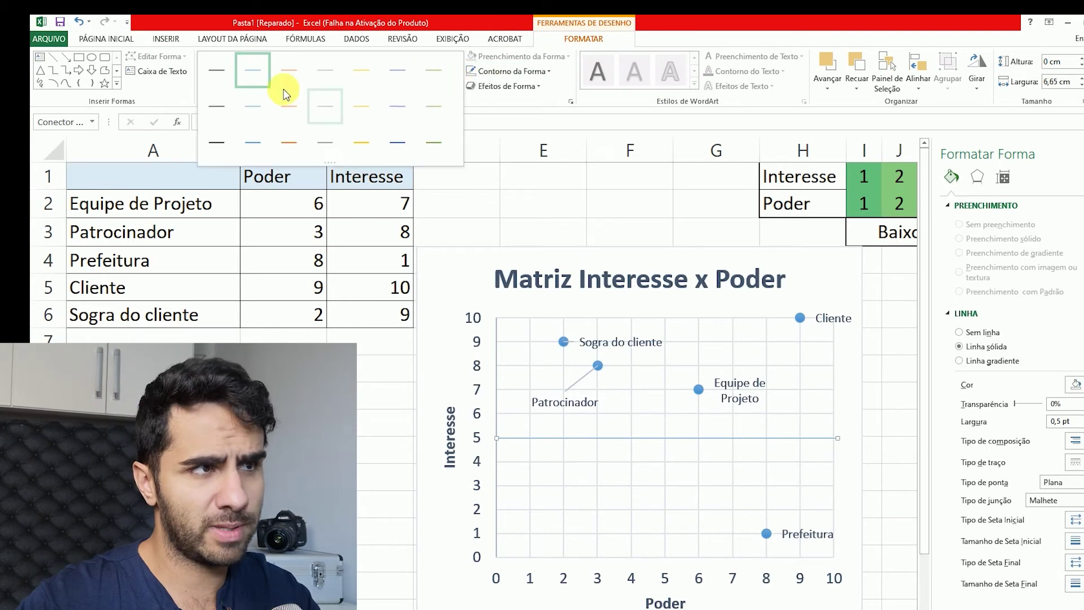
pyautogui.click(220, 142)
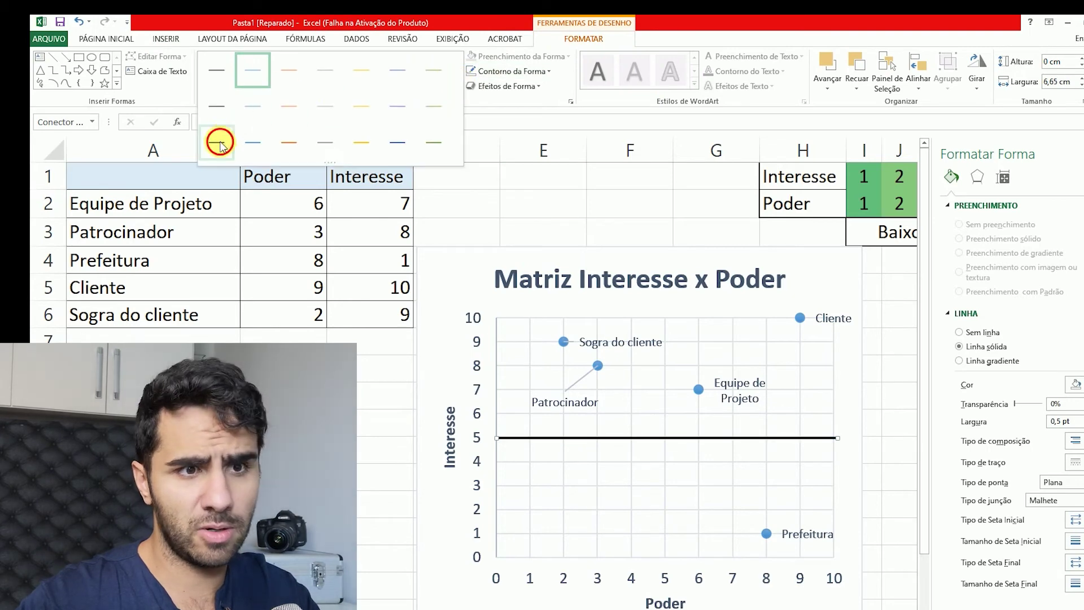
# Step: Draw a matching thick black vertical line up from Poder 5
pyautogui.click(53, 58)
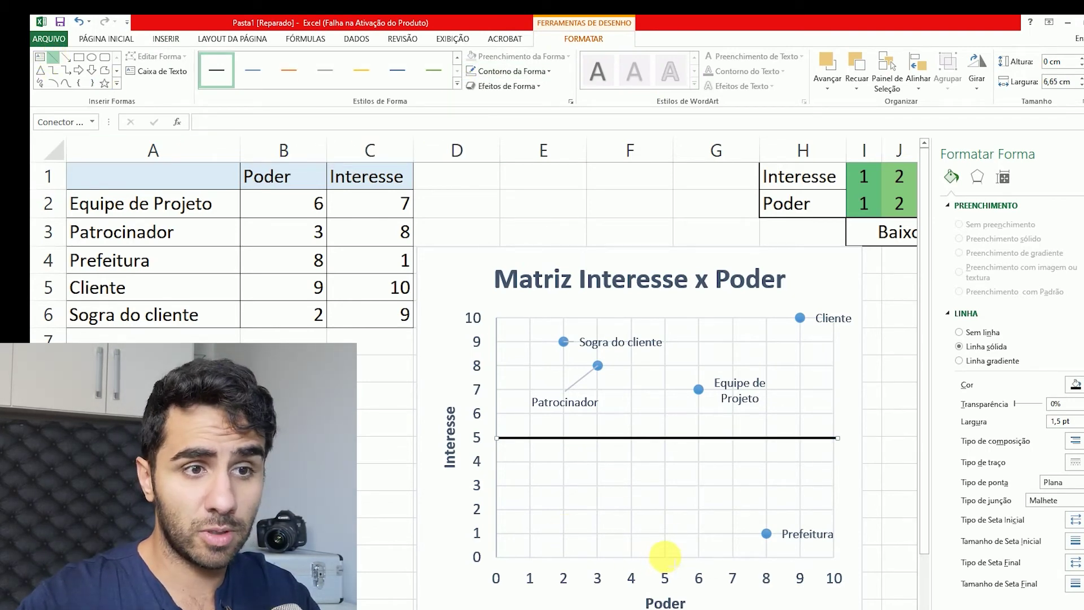
pyautogui.moveTo(665, 556); pyautogui.dragTo(668, 321)
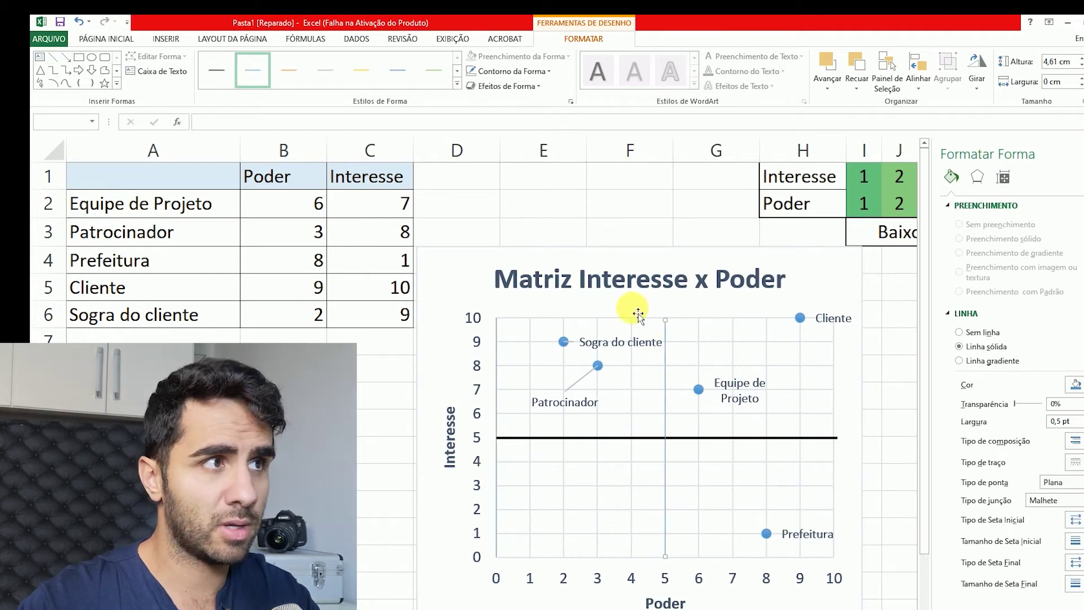
pyautogui.click(458, 86)
pyautogui.click(215, 108)
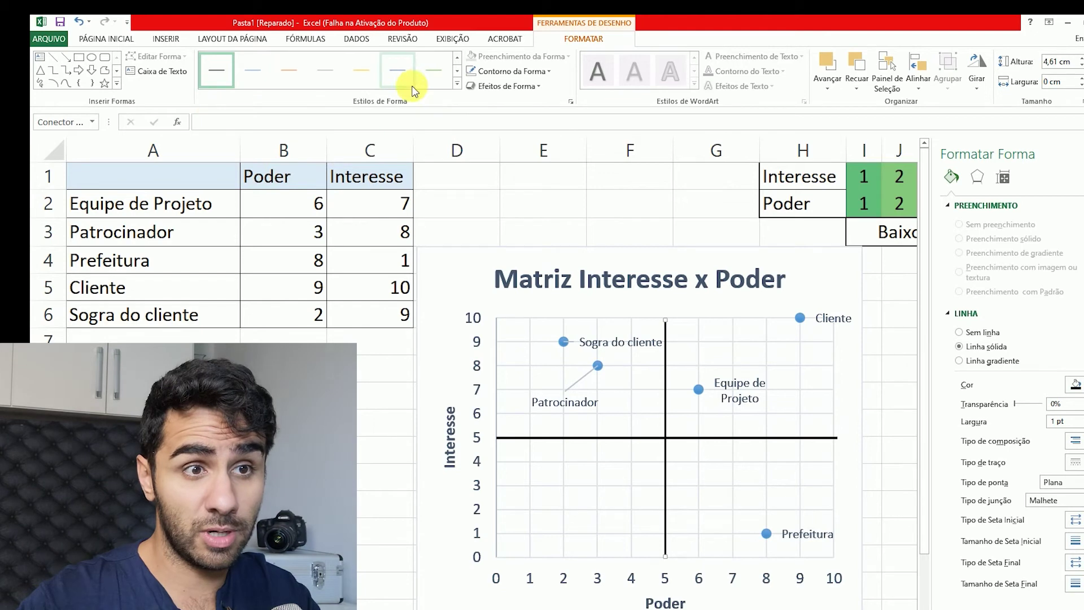
pyautogui.click(460, 83)
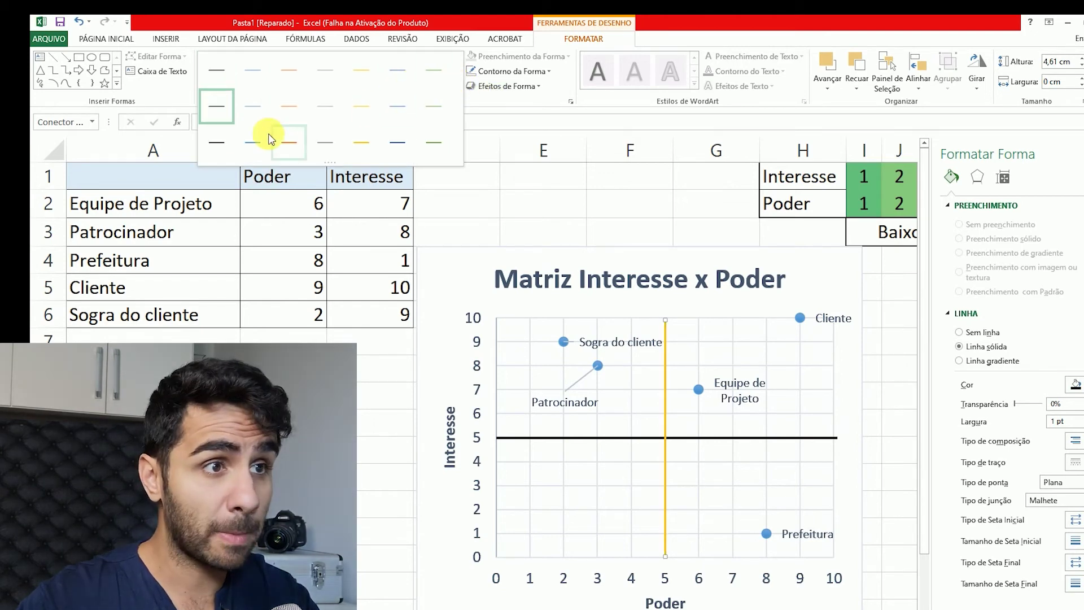
pyautogui.click(224, 140)
pyautogui.click(898, 423)
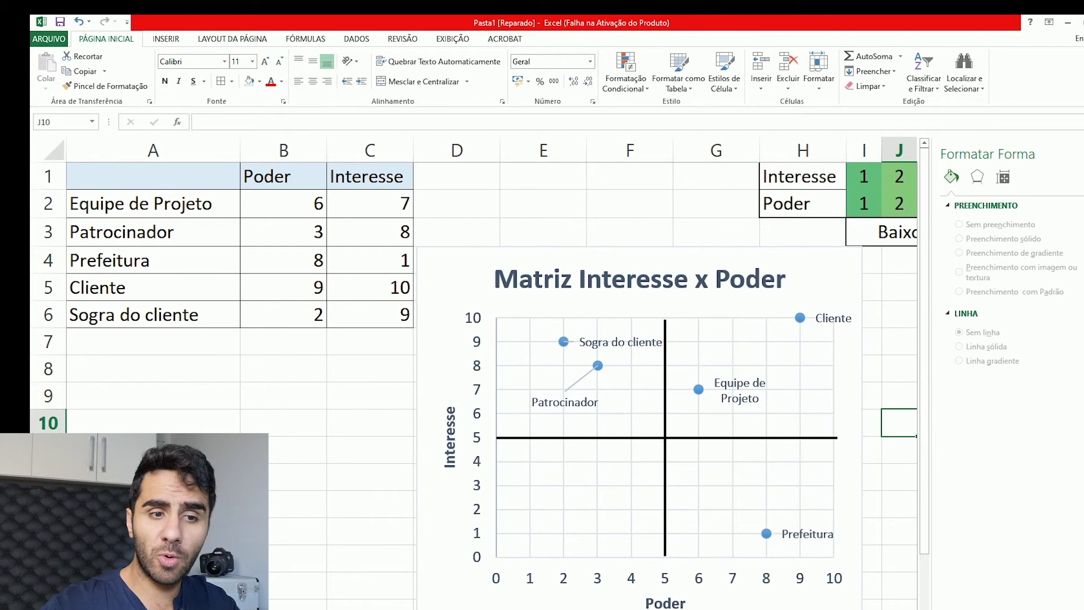
# Step: Bring the 'Gerenciar com atenção' text box to the front in the upper-right quadrant
pyautogui.hscroll(1, 491, 373)
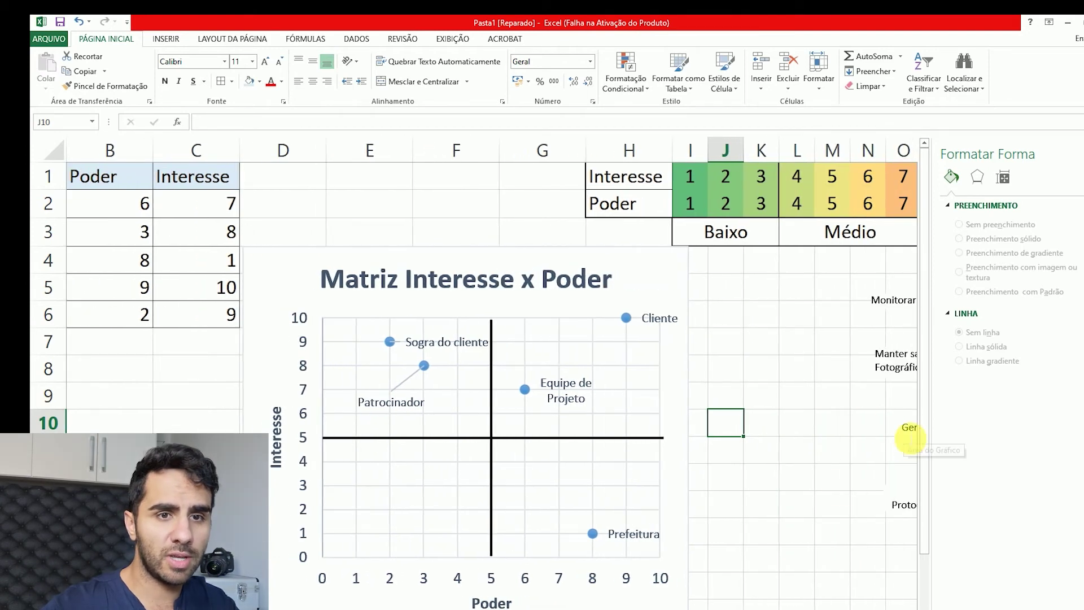
pyautogui.click(905, 421)
pyautogui.moveTo(904, 421)
pyautogui.mouseDown()
pyautogui.moveTo(530, 420)
pyautogui.moveTo(672, 417)
pyautogui.mouseUp()
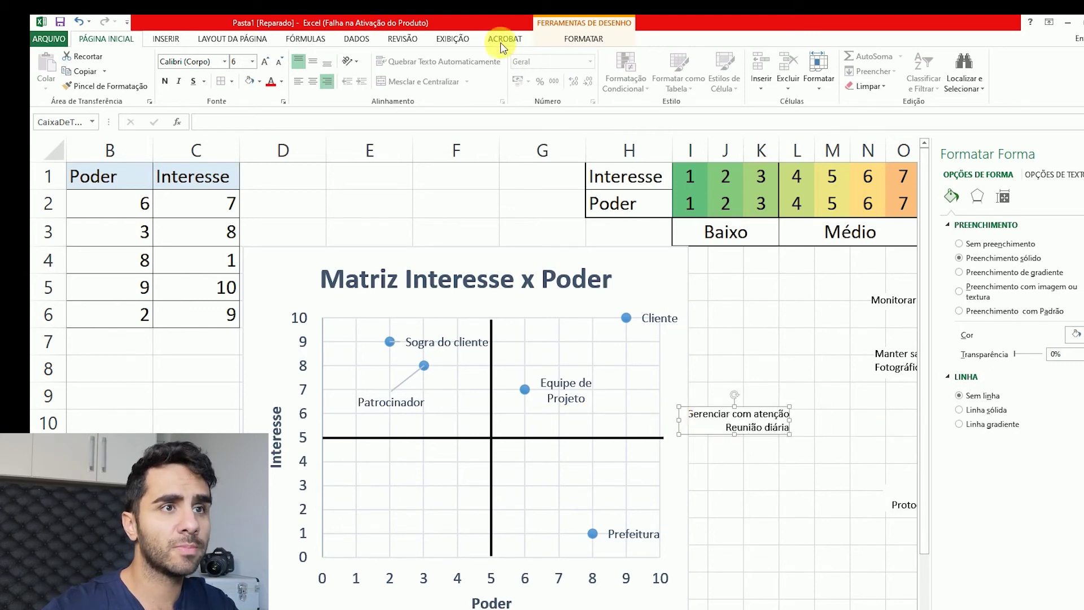
pyautogui.rightClick(764, 410)
pyautogui.click(822, 529)
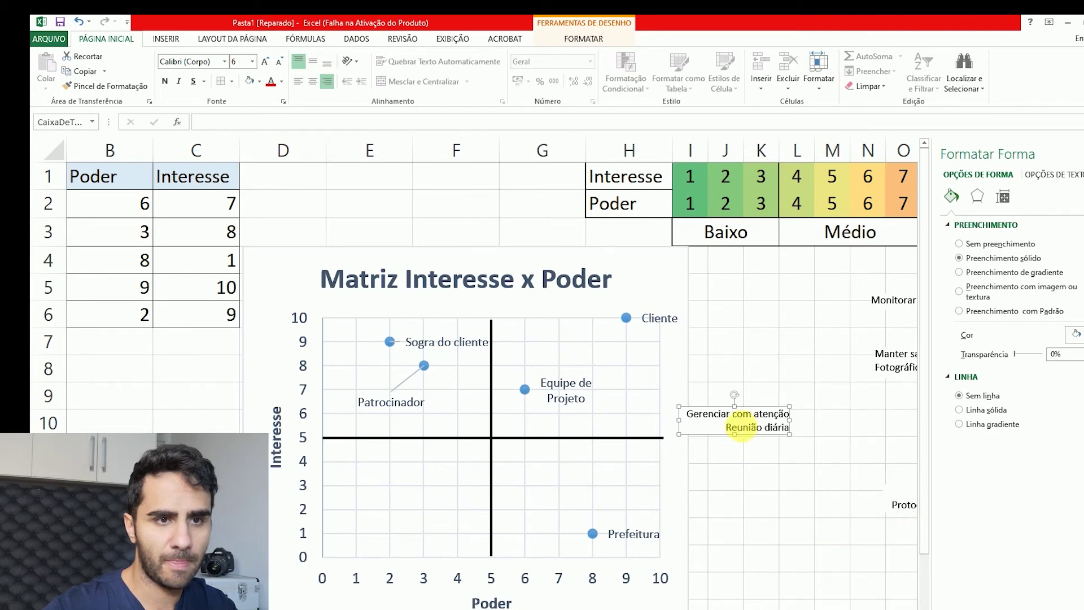
pyautogui.moveTo(733, 414); pyautogui.dragTo(604, 413)
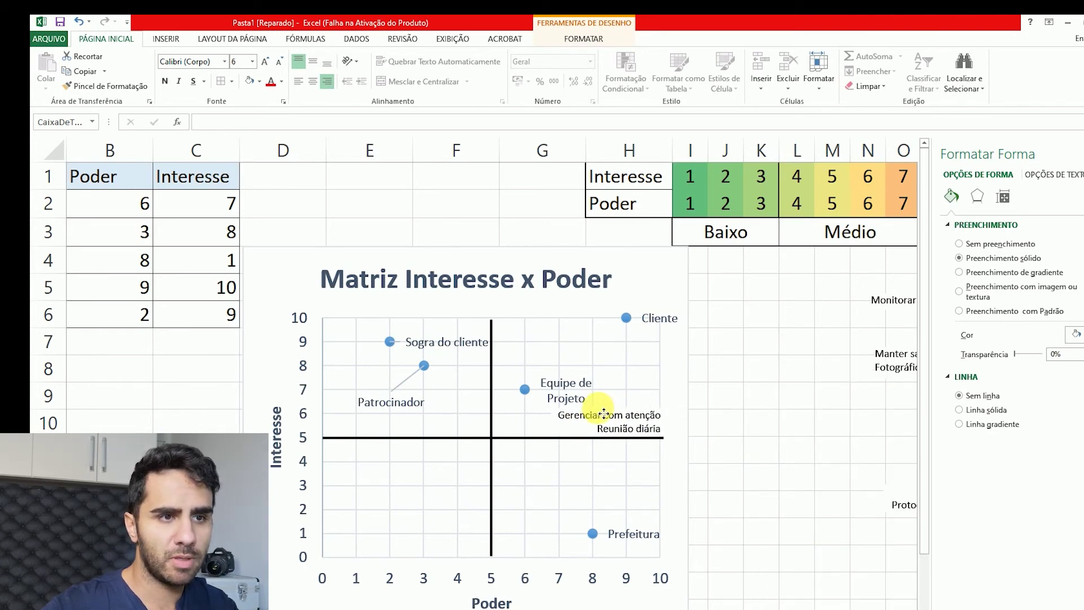
pyautogui.moveTo(604, 413); pyautogui.dragTo(600, 412)
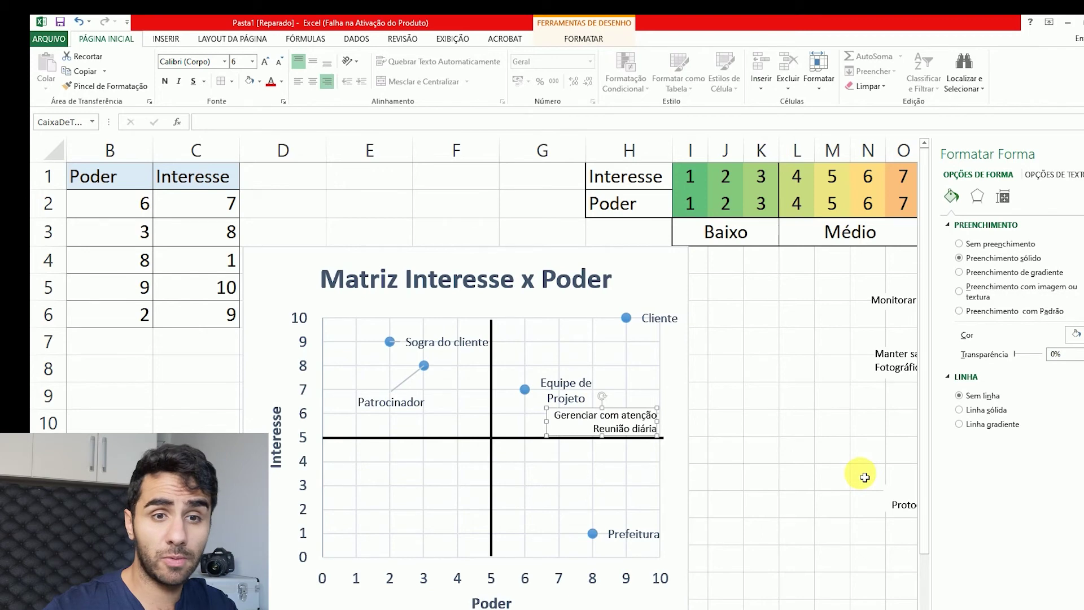
# Step: Bring the 'Manter Informado' text box to the front in the lower-right quadrant
pyautogui.click(889, 486)
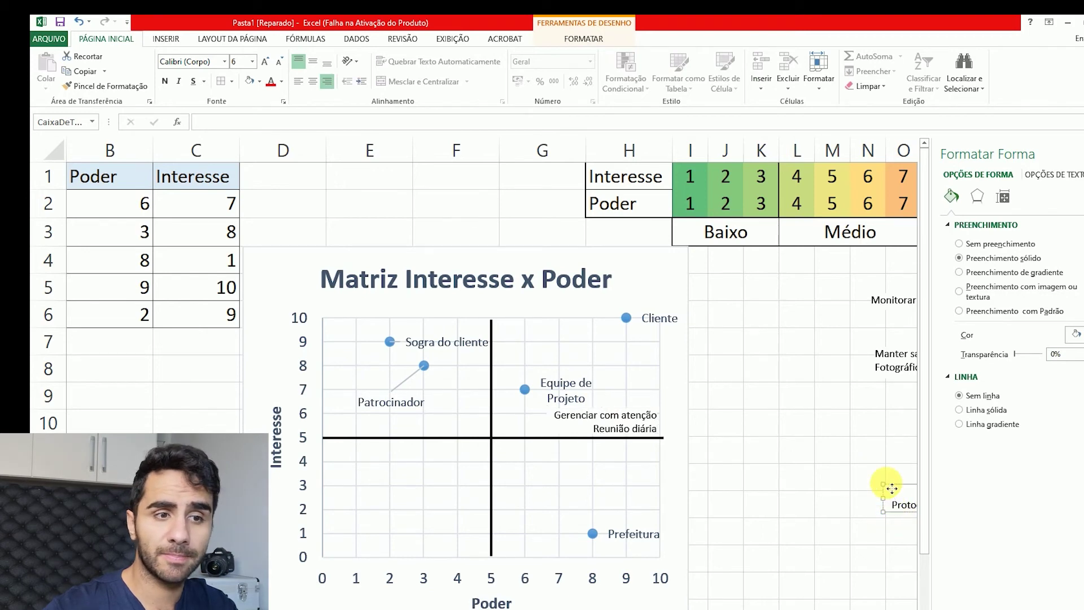
pyautogui.moveTo(891, 488); pyautogui.dragTo(660, 480)
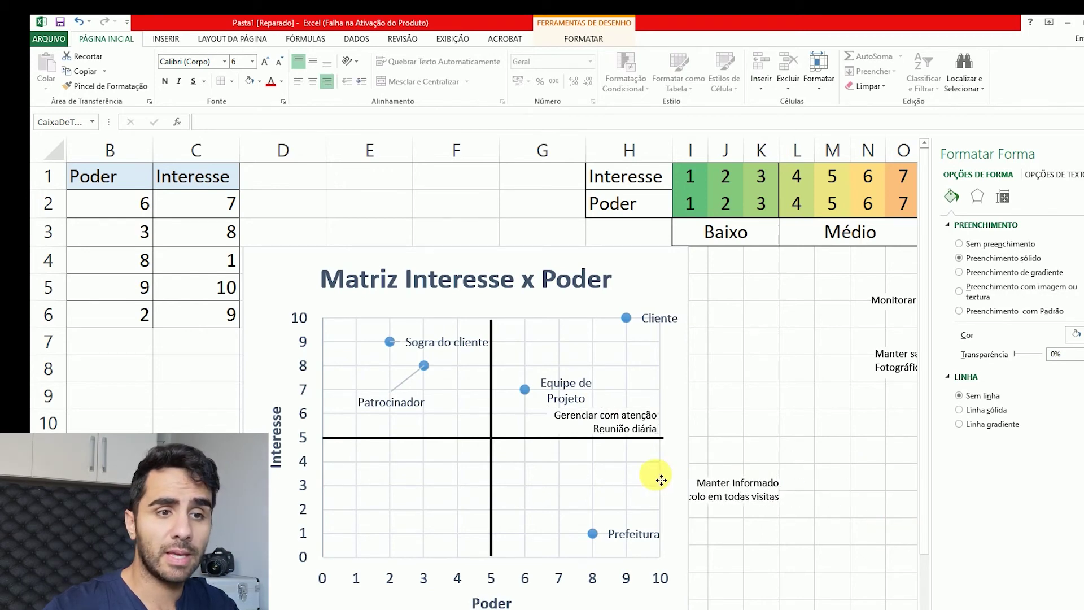
pyautogui.rightClick(753, 479)
pyautogui.click(810, 368)
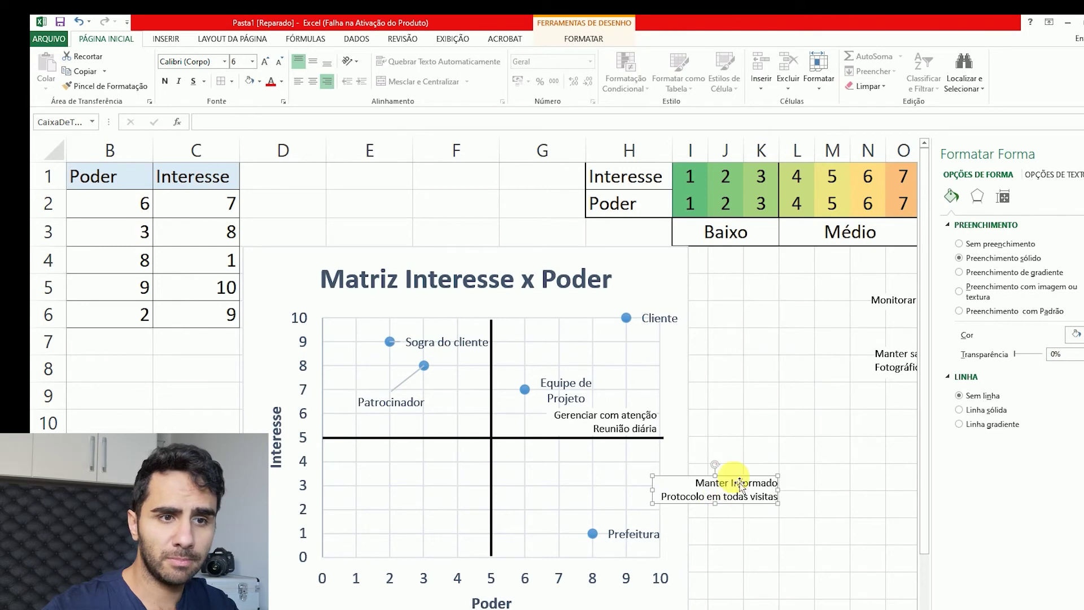
pyautogui.moveTo(740, 483); pyautogui.dragTo(616, 450)
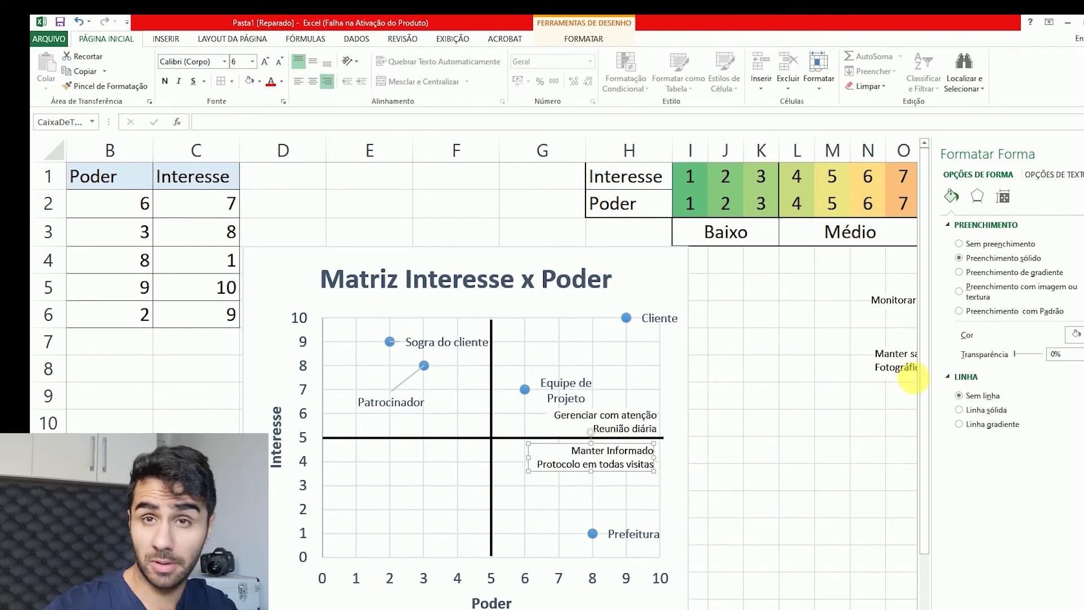
# Step: Move the 'Manter satisfeitos' text box into the upper-left quadrant
pyautogui.click(890, 372)
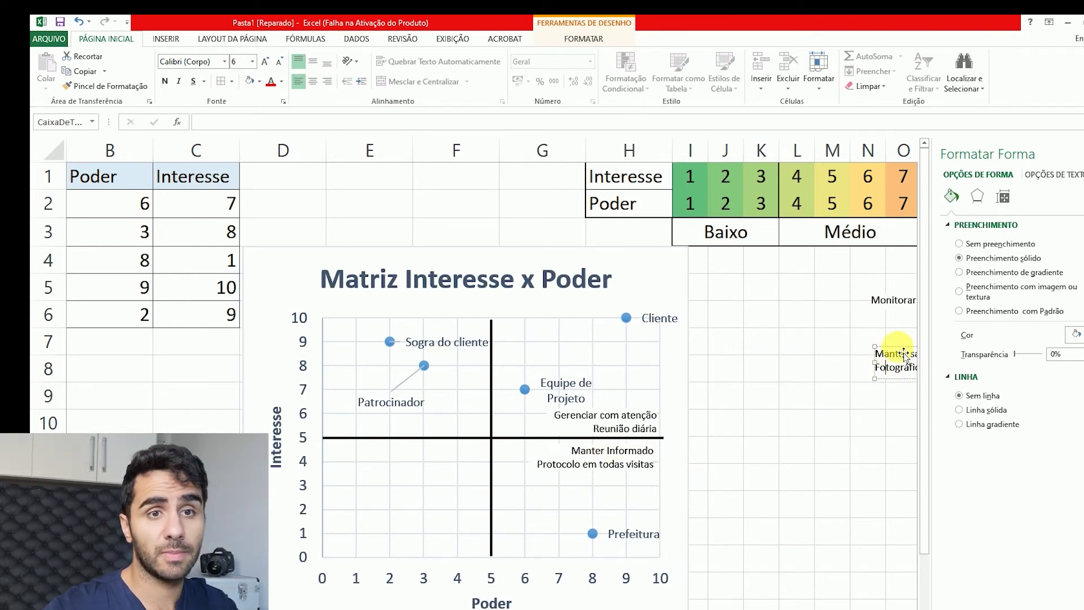
pyautogui.moveTo(903, 355); pyautogui.dragTo(737, 406)
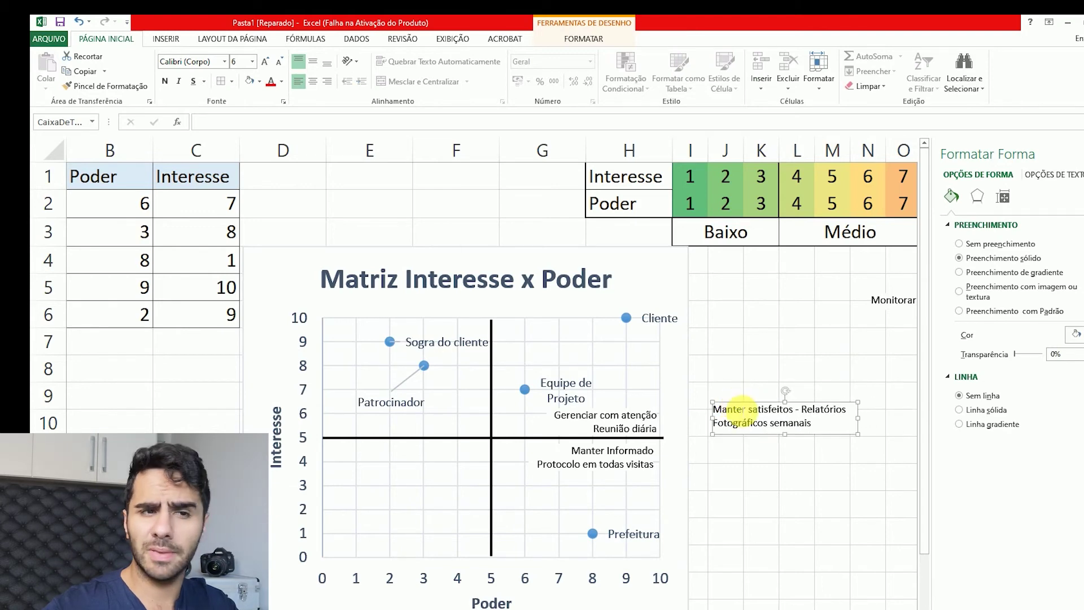
pyautogui.rightClick(740, 407)
pyautogui.press('Escape')
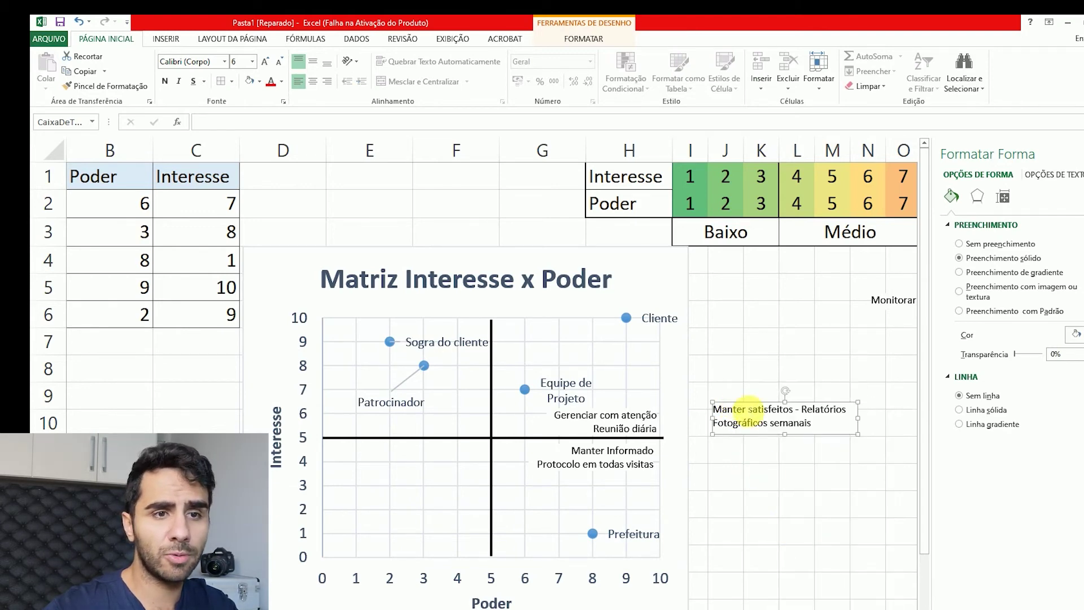
pyautogui.moveTo(751, 413)
pyautogui.mouseDown()
pyautogui.moveTo(365, 414)
pyautogui.moveTo(368, 427)
pyautogui.mouseUp()
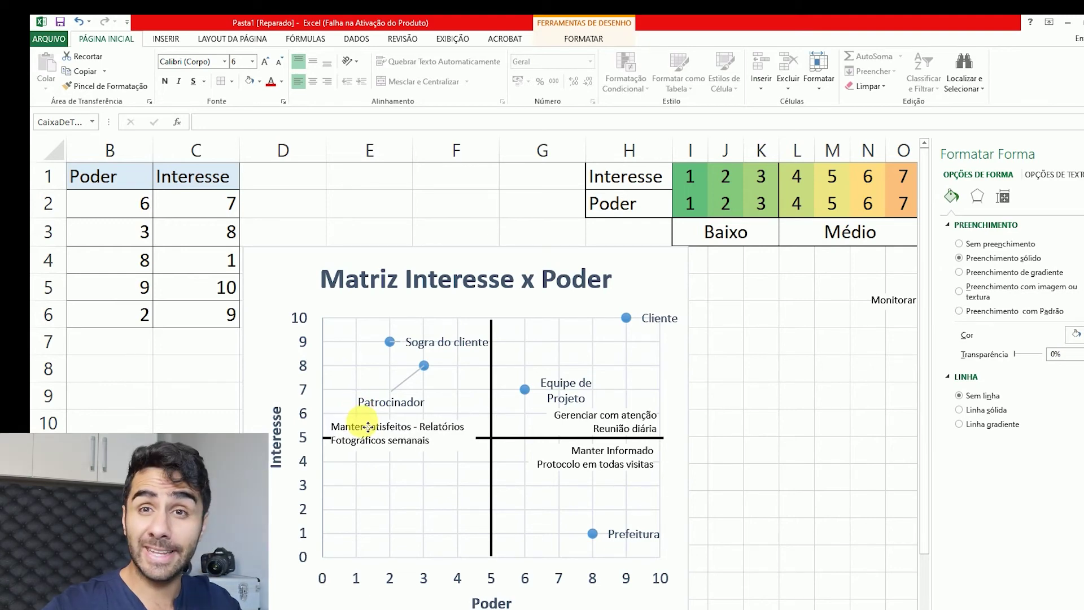
pyautogui.moveTo(368, 427); pyautogui.dragTo(365, 412)
# Step: Raise the Patrocinador label clear of the text and nudge 'Manter satisfeitos' upward
pyautogui.click(397, 403)
pyautogui.click(398, 403)
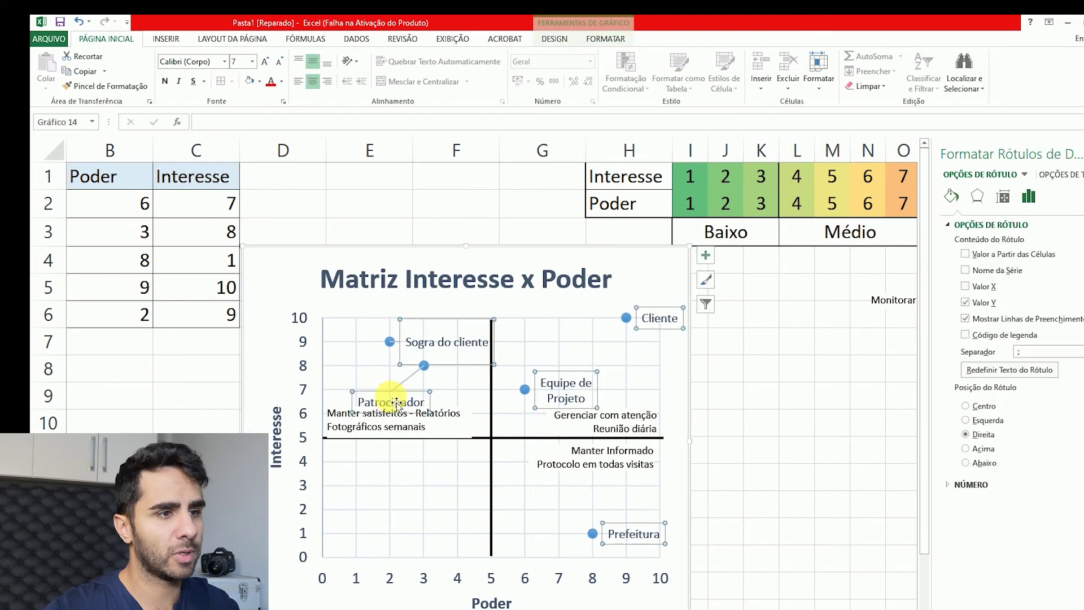
pyautogui.moveTo(397, 404); pyautogui.dragTo(392, 389)
pyautogui.click(416, 413)
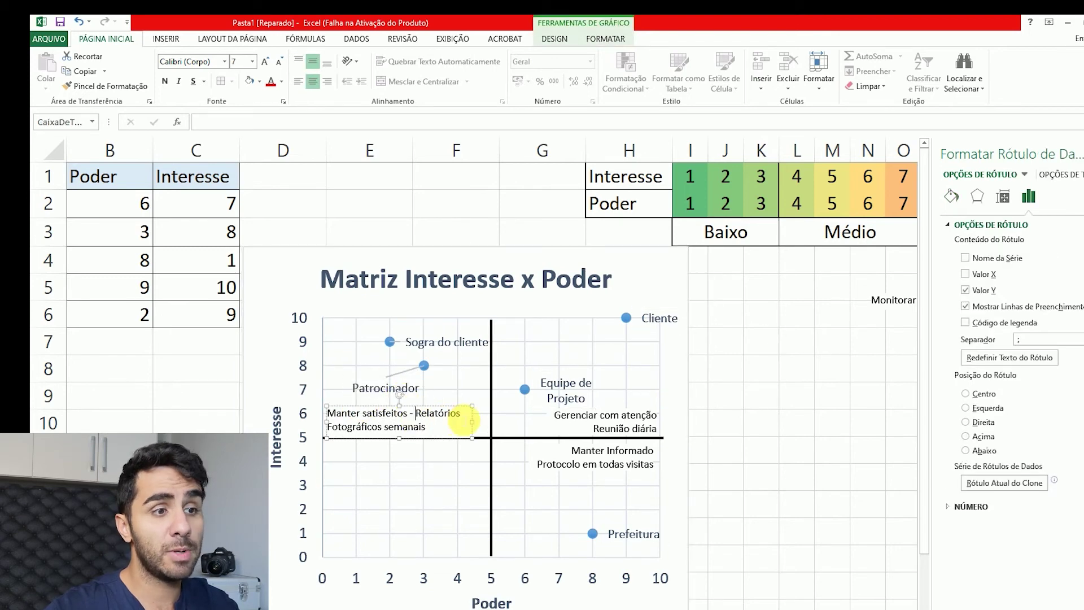
pyautogui.click(472, 421)
pyautogui.moveTo(474, 416); pyautogui.dragTo(474, 410)
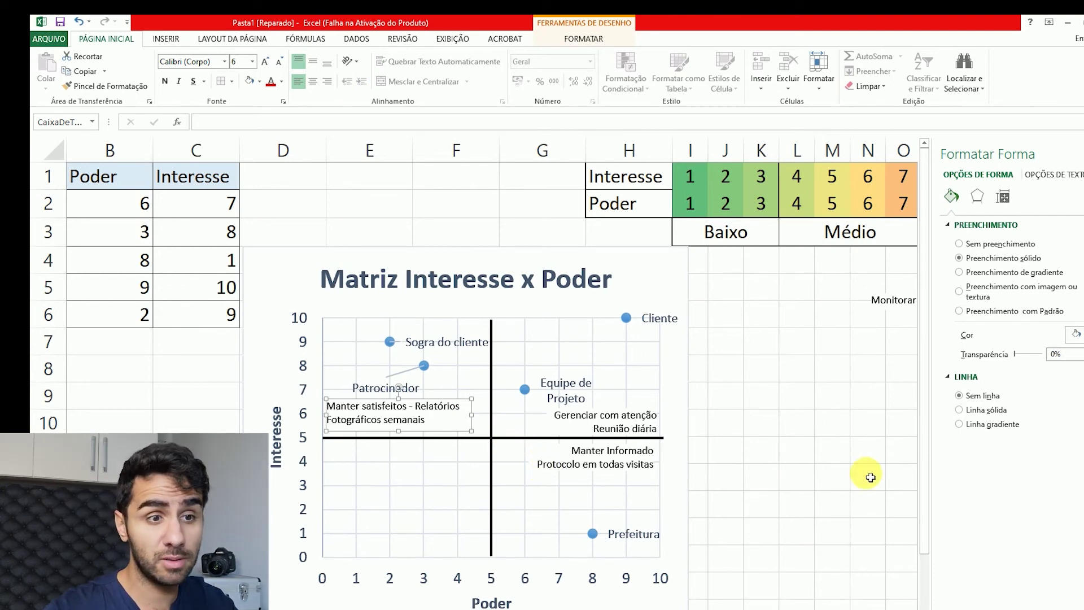
# Step: Bring the 'Monitorar - Relatórios' text box to the front in the lower-left quadrant
pyautogui.click(884, 300)
pyautogui.moveTo(898, 301); pyautogui.dragTo(741, 479)
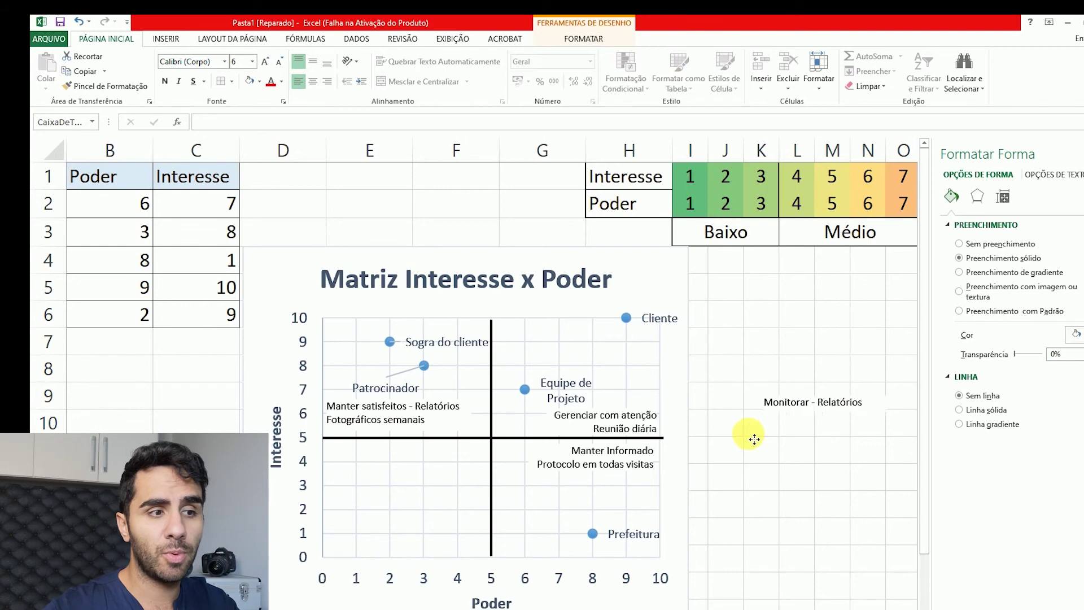
pyautogui.rightClick(739, 476)
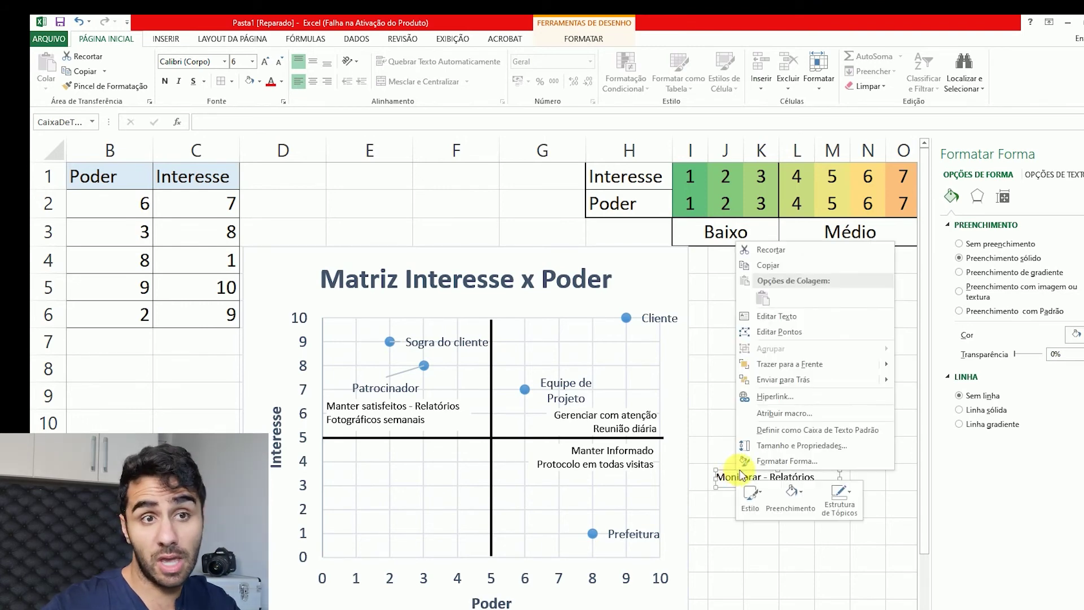
pyautogui.click(789, 364)
pyautogui.moveTo(762, 478)
pyautogui.mouseDown()
pyautogui.moveTo(399, 511)
pyautogui.moveTo(390, 465)
pyautogui.mouseUp()
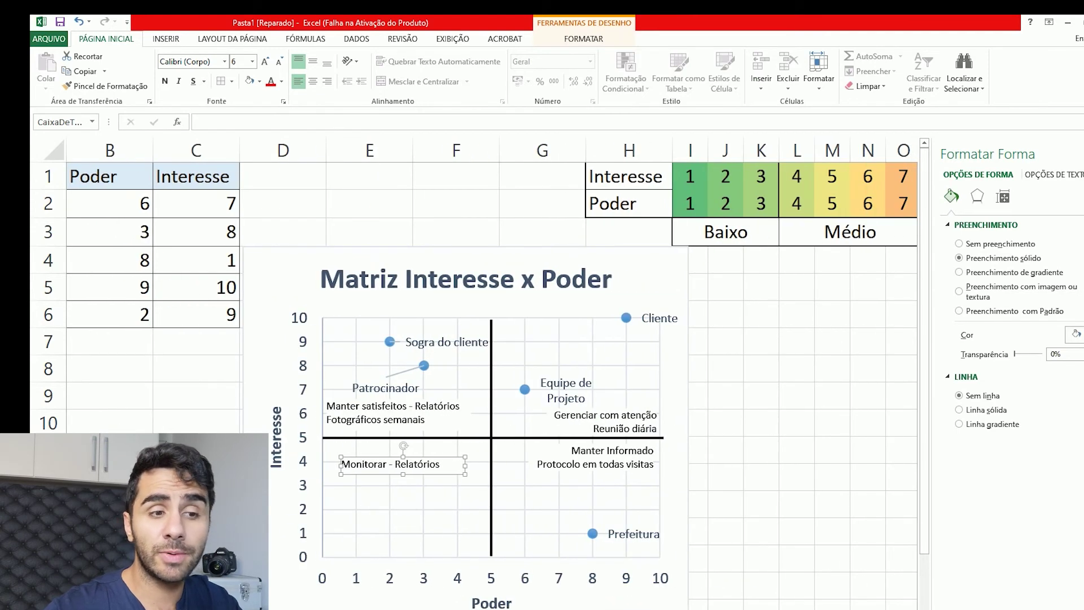
pyautogui.hscroll(-2, 491, 373)
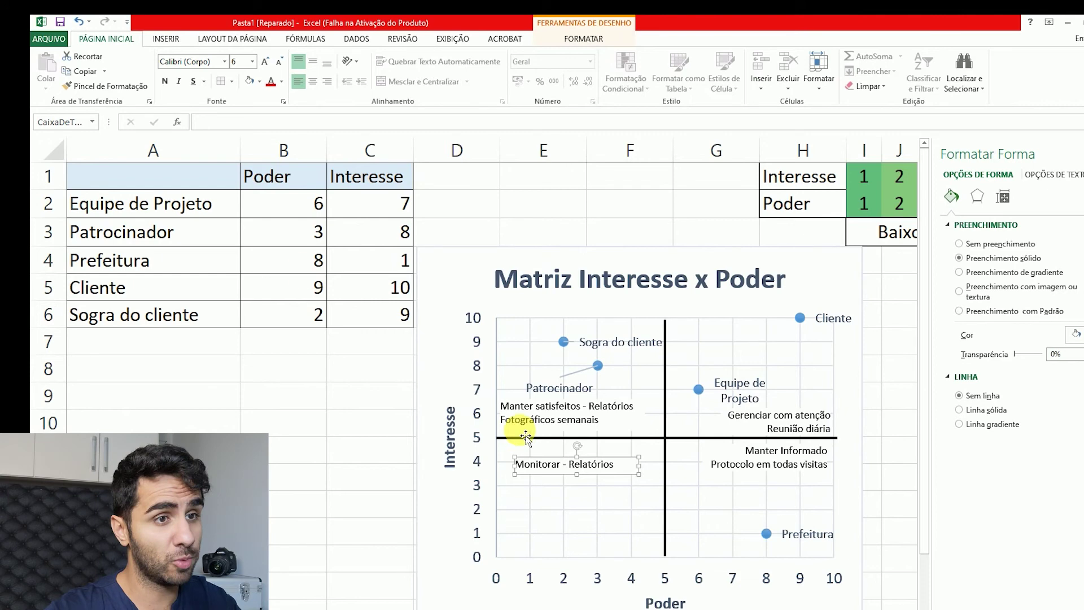
# Step: Change Sogra do cliente's Interesse in cell C6 to 3
pyautogui.click(384, 324)
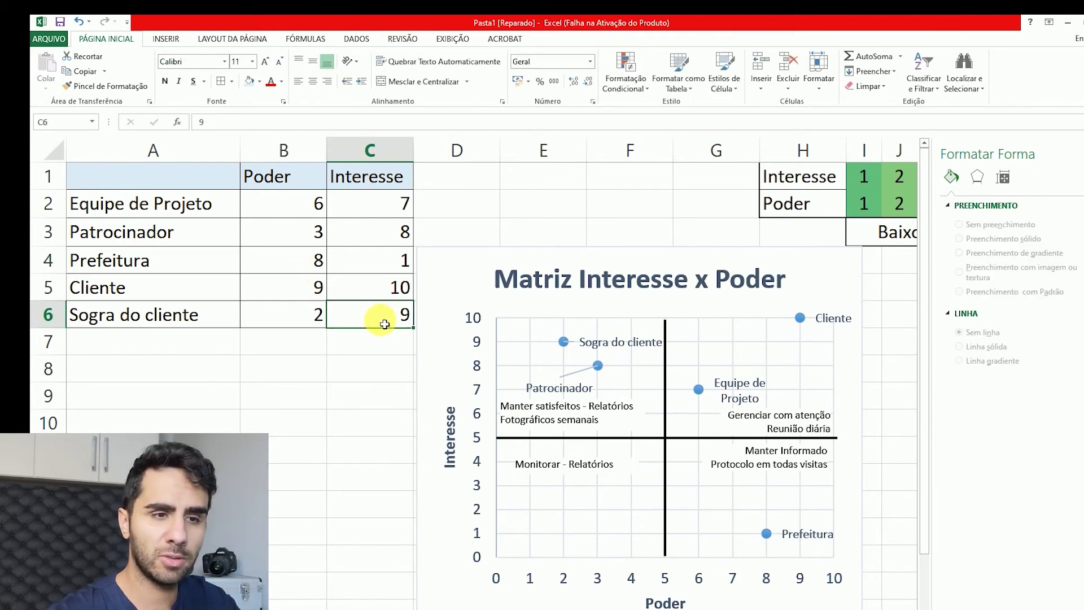
pyautogui.write('3')
pyautogui.press('Return')
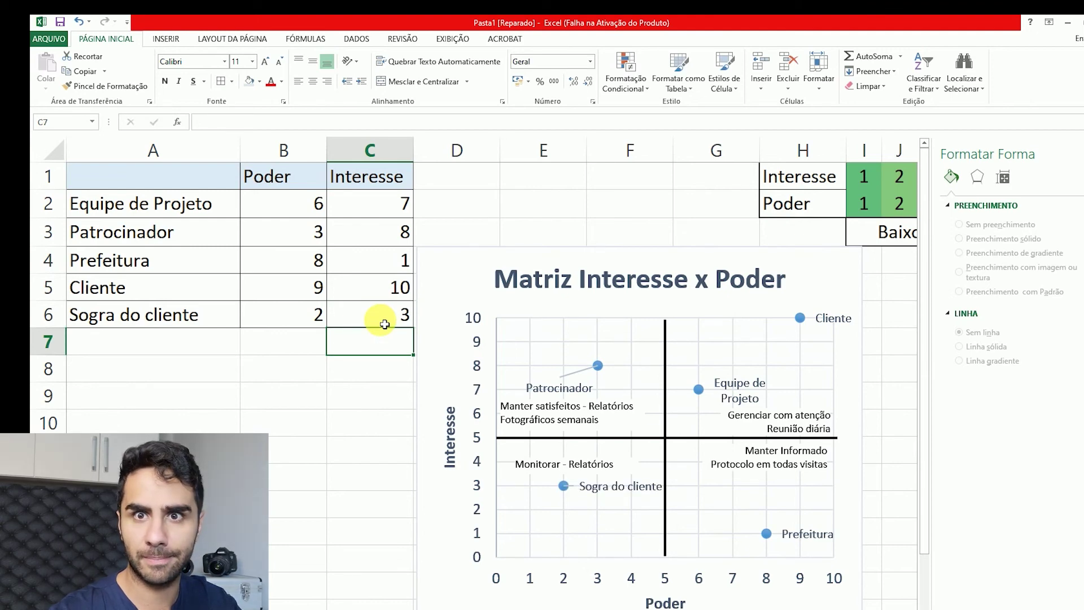
pyautogui.click(899, 368)
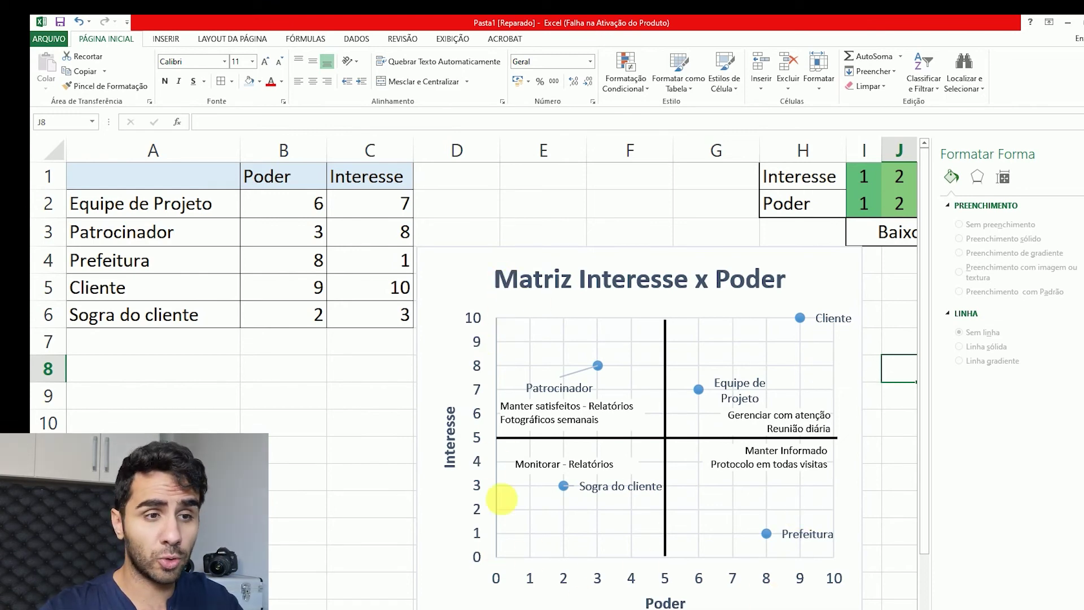
pyautogui.click(639, 496)
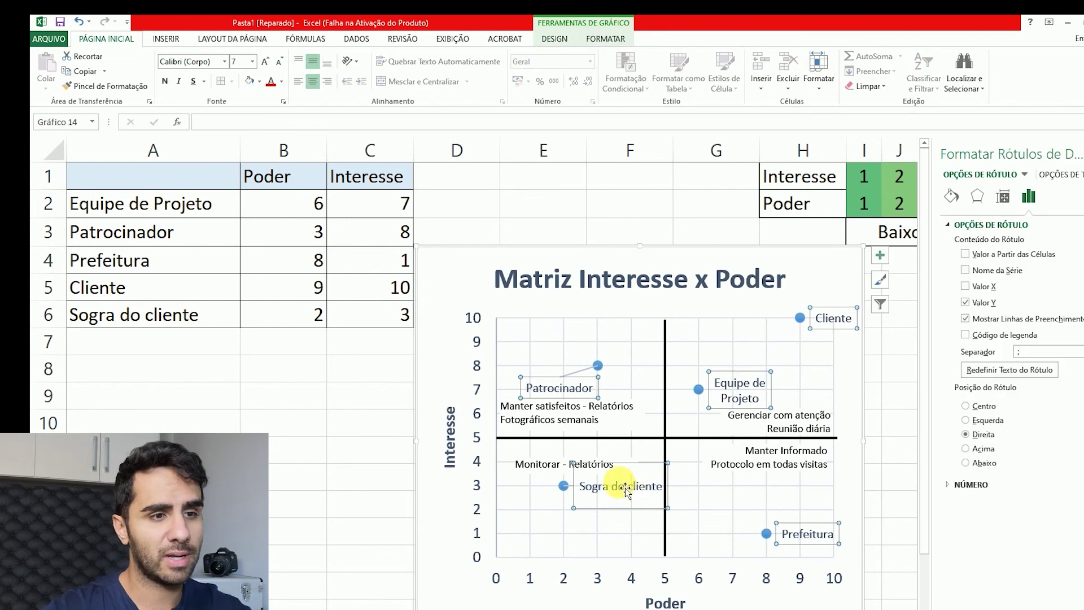
# Step: Delete the chart's data labels, undoing the accidental chart deletion with Ctrl+Z
pyautogui.press('Delete')
pyautogui.click(570, 464)
pyautogui.click(563, 486)
pyautogui.press('Escape')
pyautogui.press('Delete')
pyautogui.click(556, 464)
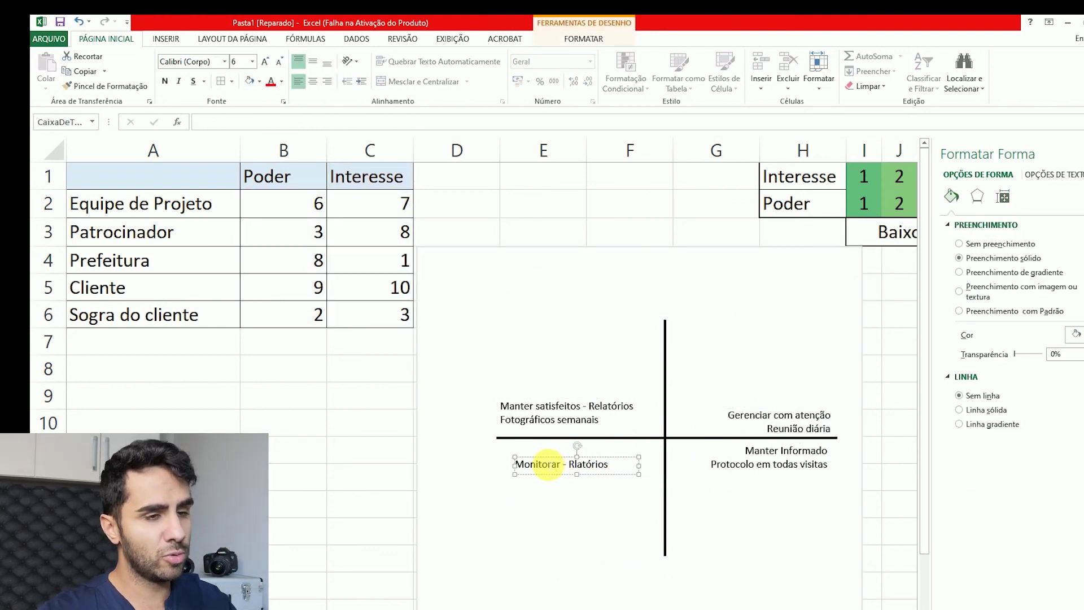
pyautogui.hotkey('ctrl', 'z')
pyautogui.click(564, 486)
# Step: Delete the Monitorar, Manter satisfeitos, Gerenciar com atenção and Manter Informado text boxes
pyautogui.click(558, 464)
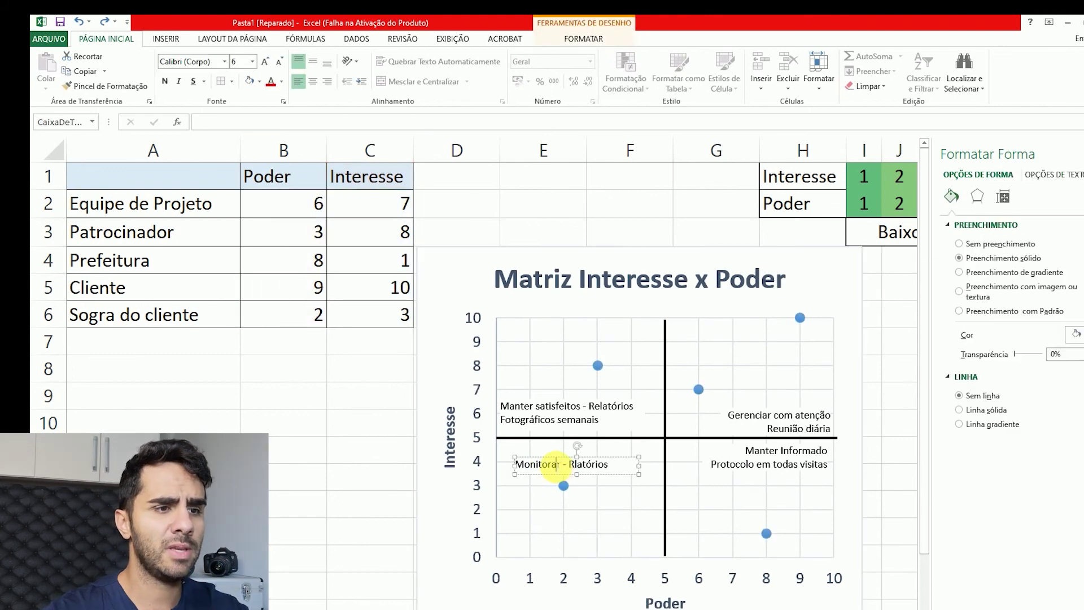
pyautogui.click(552, 406)
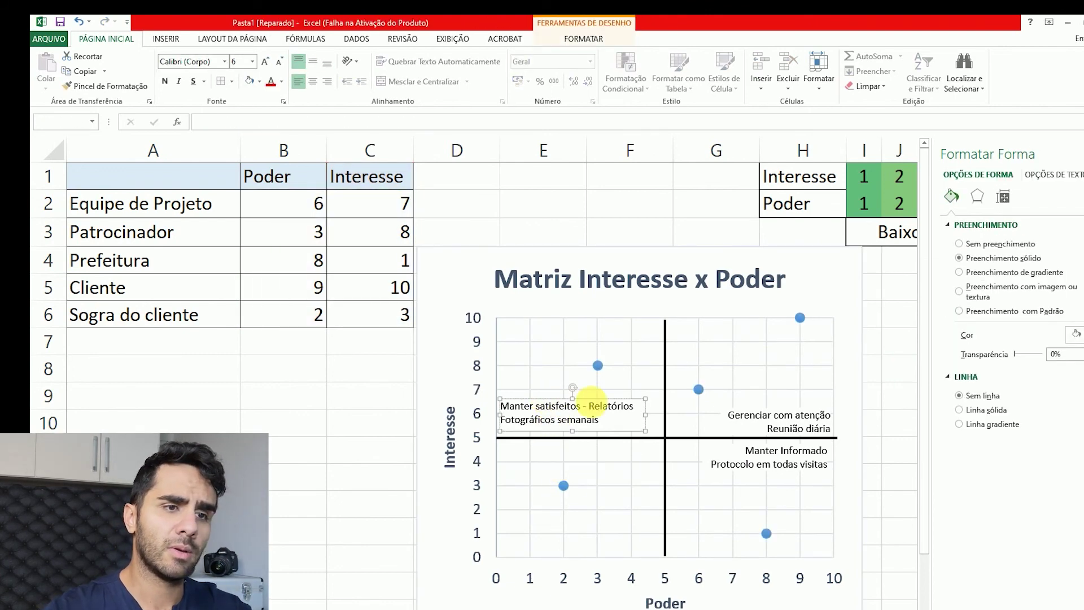
pyautogui.press('Escape')
pyautogui.press('Delete')
pyautogui.click(778, 416)
pyautogui.press('Delete')
pyautogui.click(799, 462)
pyautogui.press('Escape')
pyautogui.press('Delete')
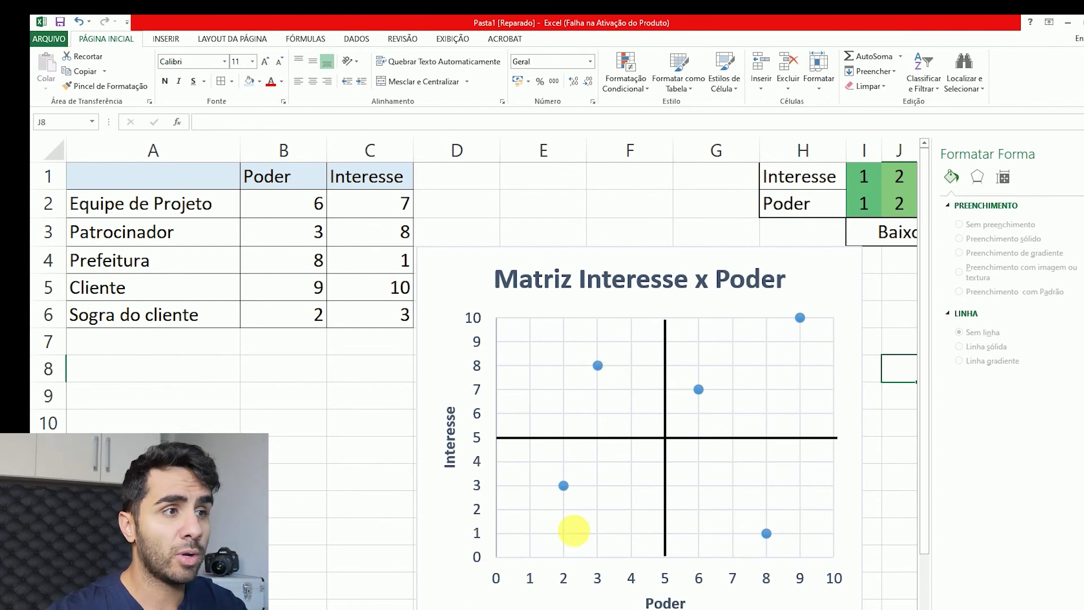
pyautogui.click(196, 212)
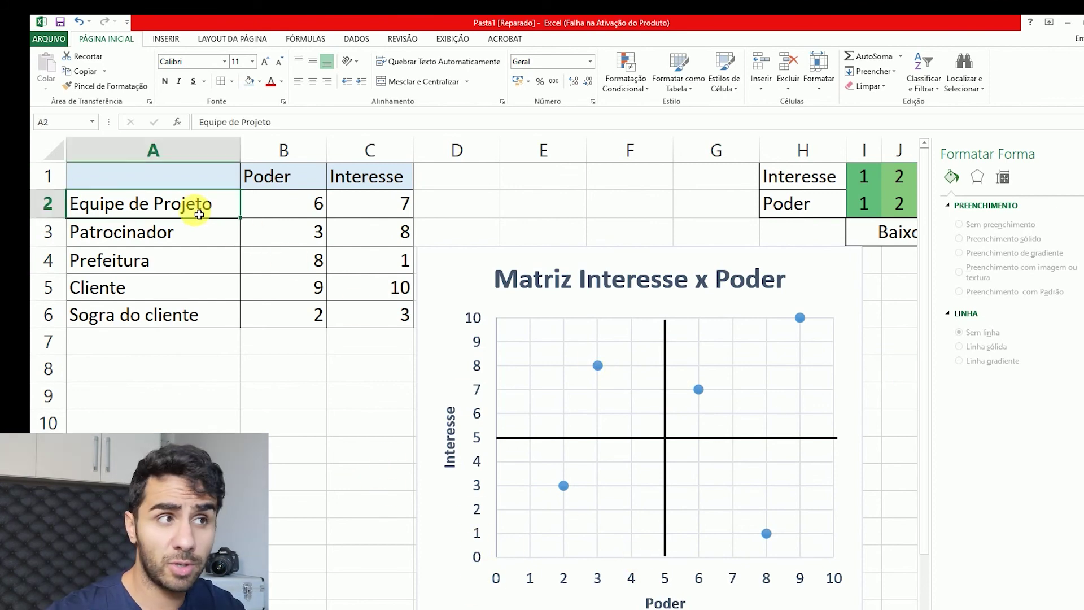
# Step: Check Equipe de Projeto's Poder 6 in B2 and Interesse 7 in C2
pyautogui.click(276, 206)
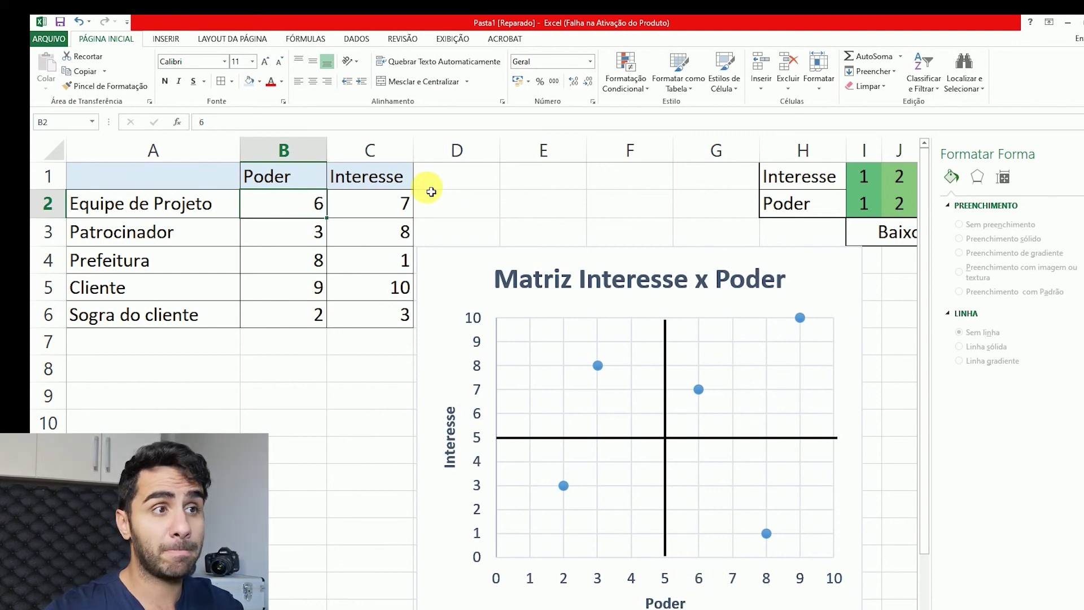
pyautogui.click(364, 200)
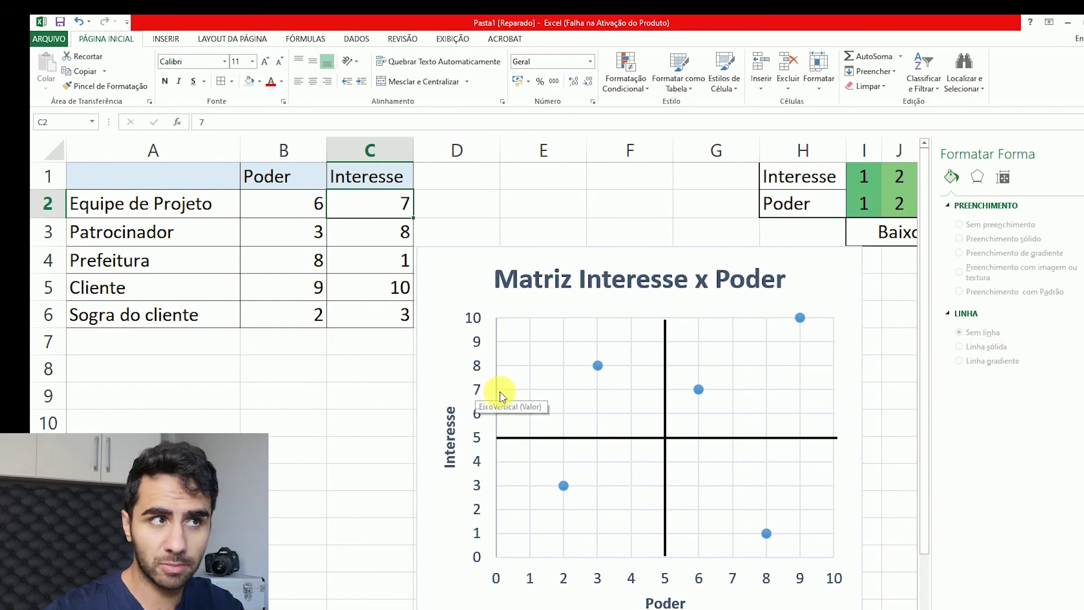
pyautogui.click(166, 39)
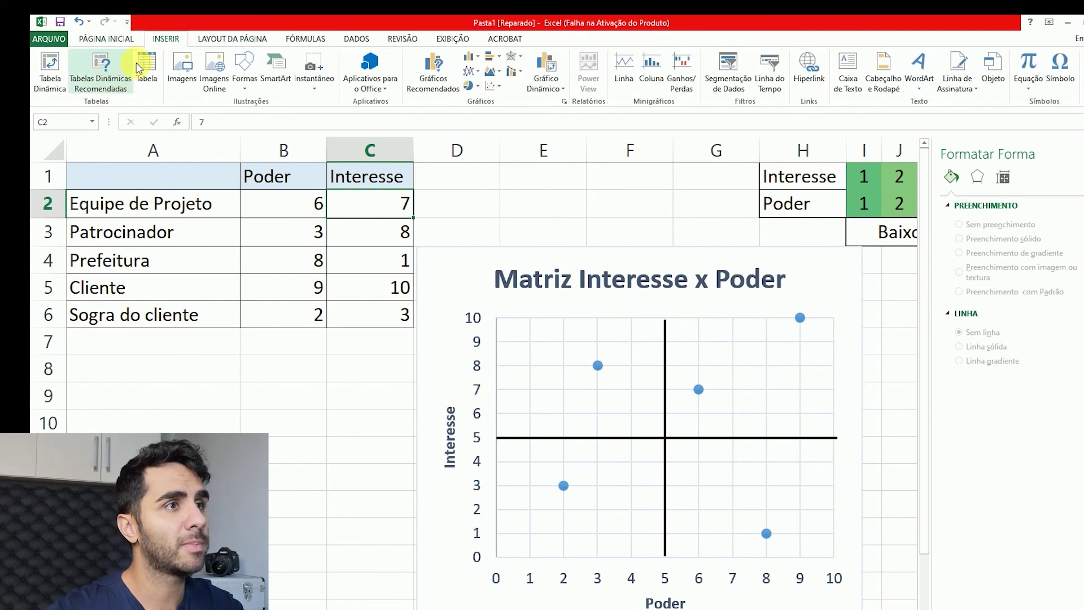
# Step: Draw straight guide lines from Interesse 7 and from Poder 6 meeting at point (6, 7)
pyautogui.click(242, 79)
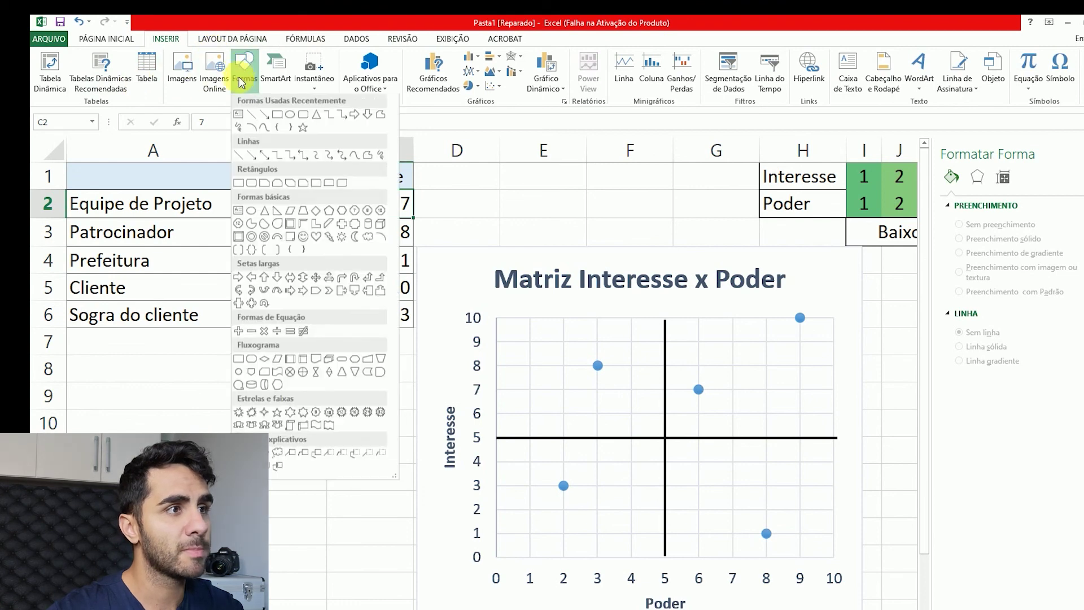
pyautogui.click(252, 115)
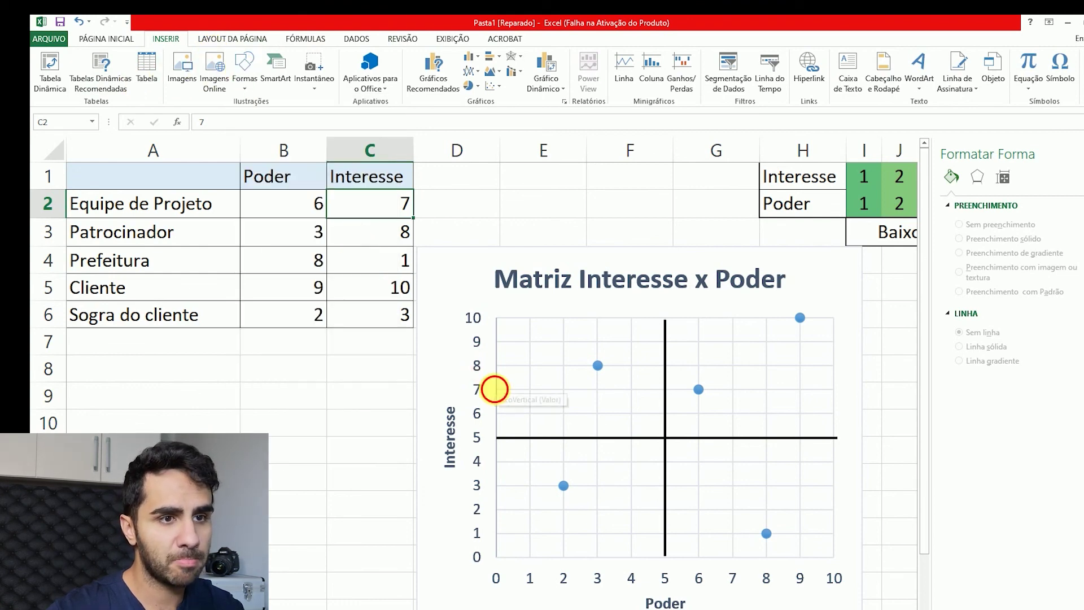
pyautogui.moveTo(494, 389); pyautogui.dragTo(699, 389)
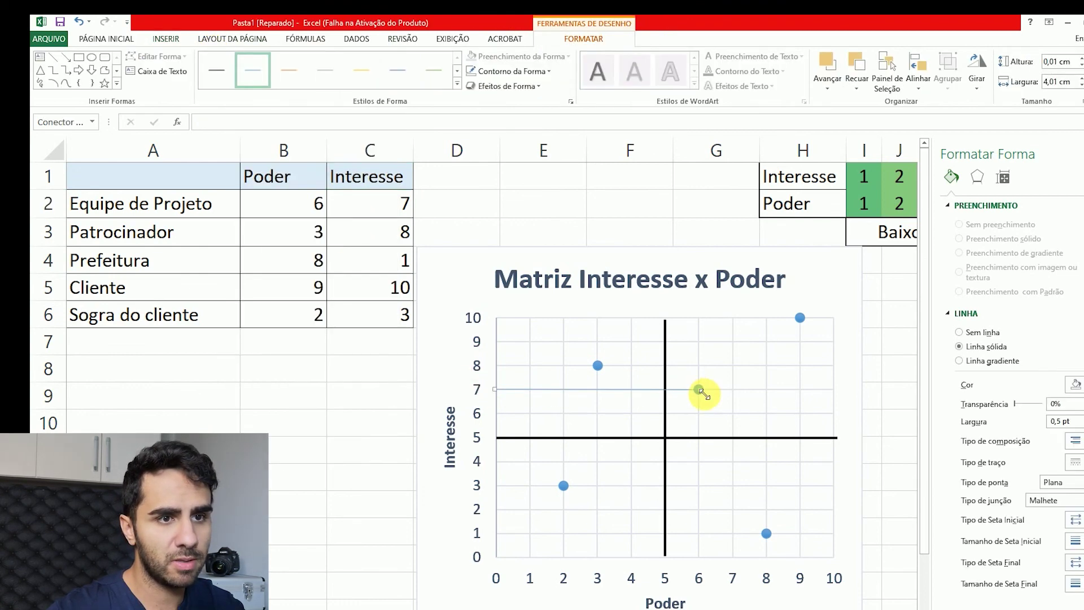
pyautogui.click(53, 56)
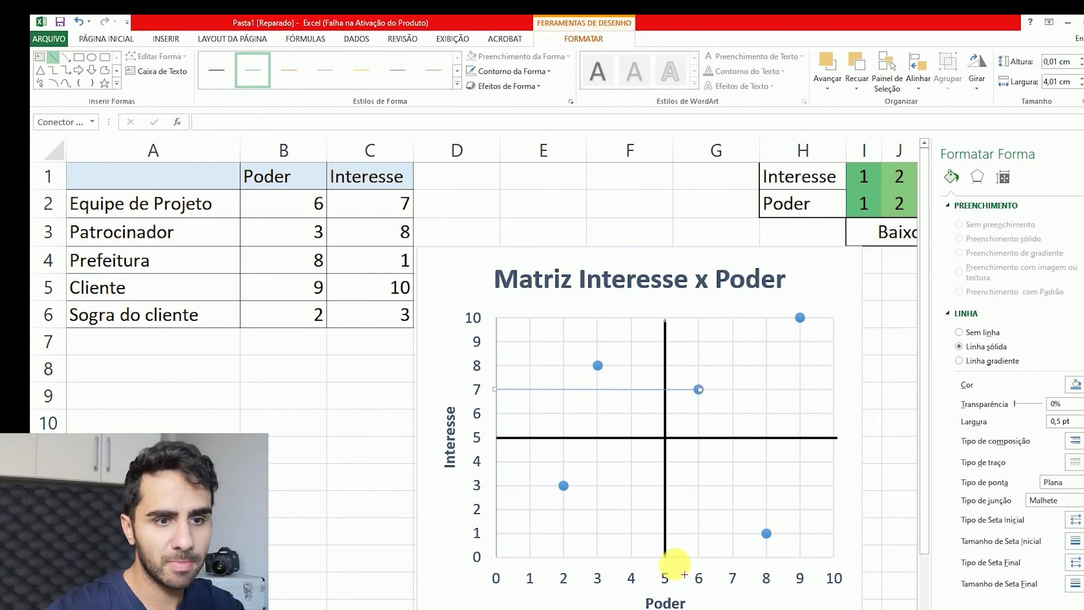
pyautogui.moveTo(700, 559); pyautogui.dragTo(699, 389)
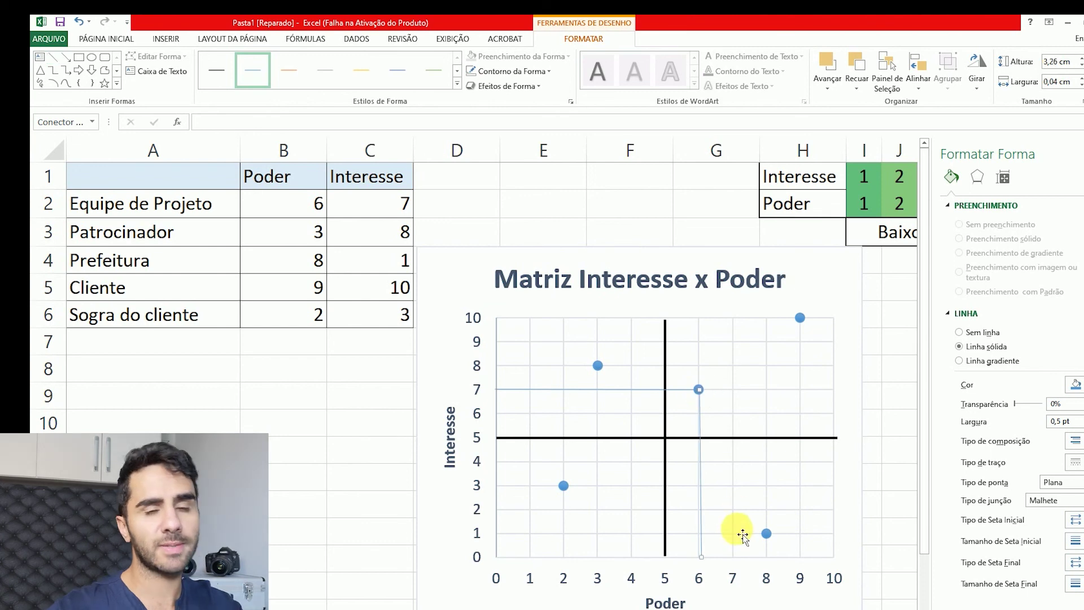